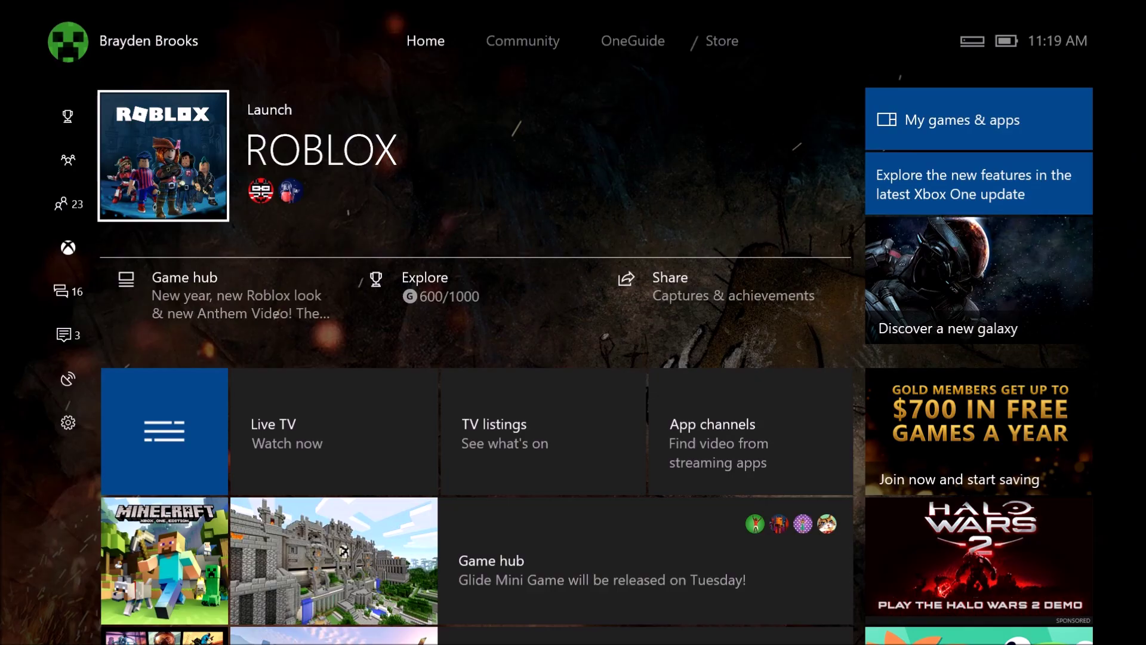
Browse the Home screen tiles, then open and close the console Guide.
key(Down)
key(Down)
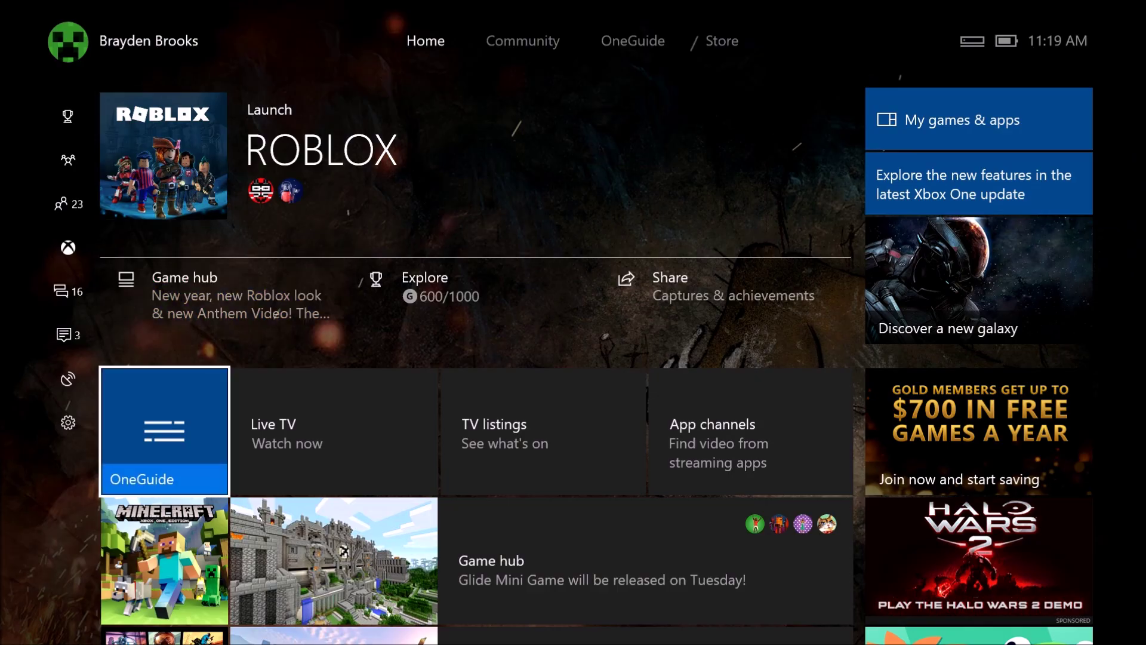
key(Up)
key(Up)
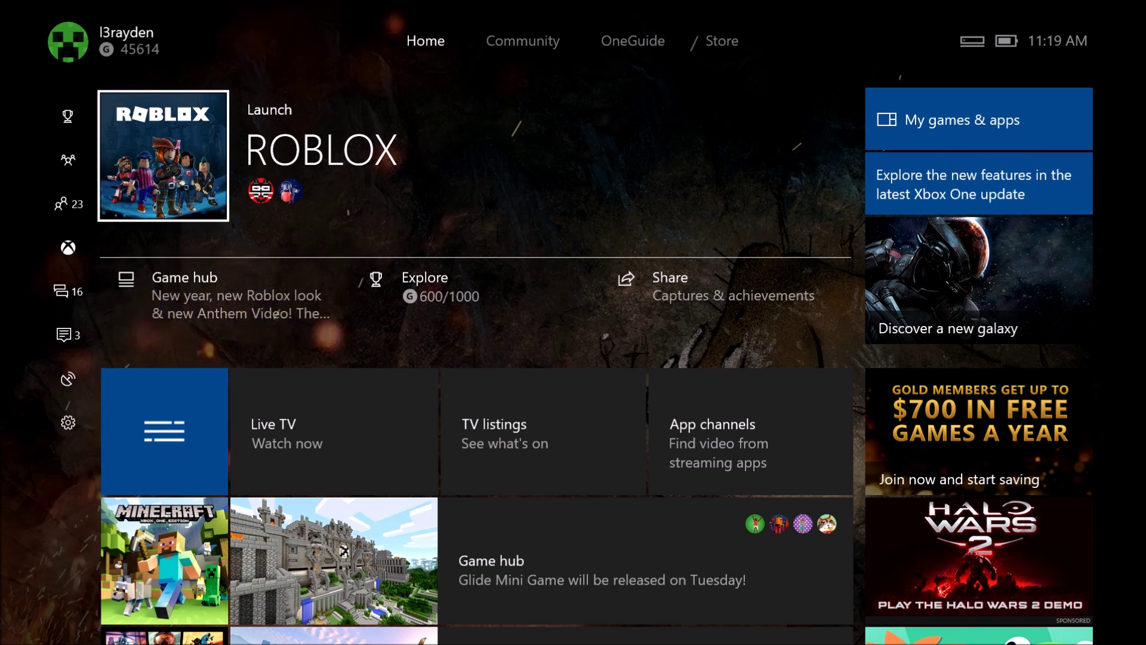
key(Right)
key(Left)
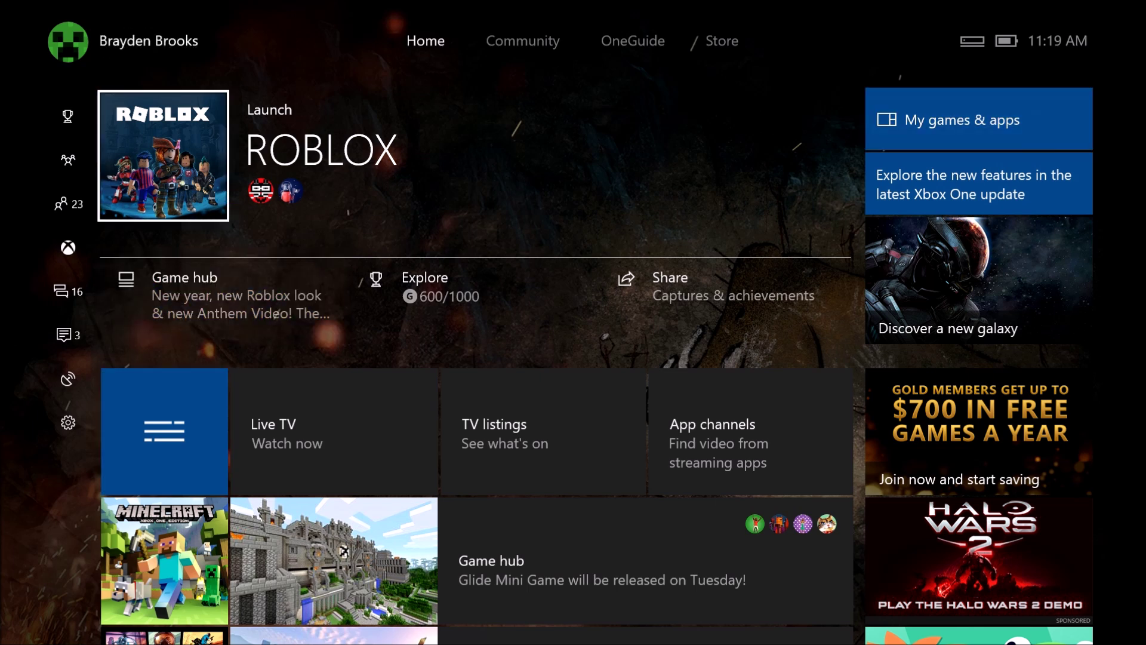
key(super)
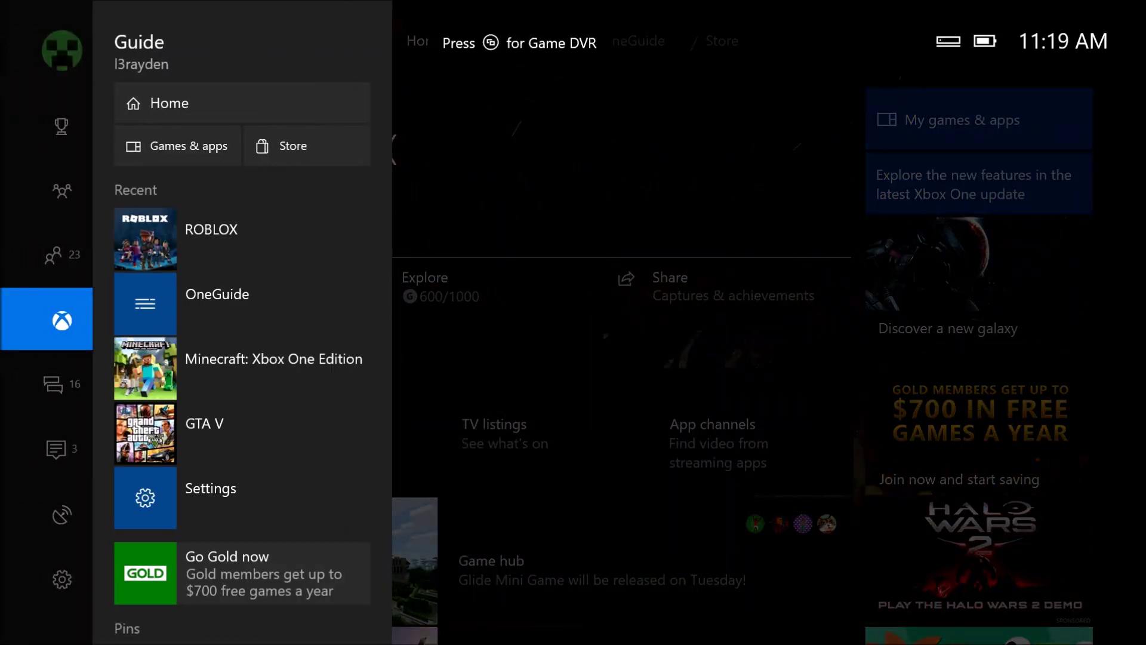
key(Escape)
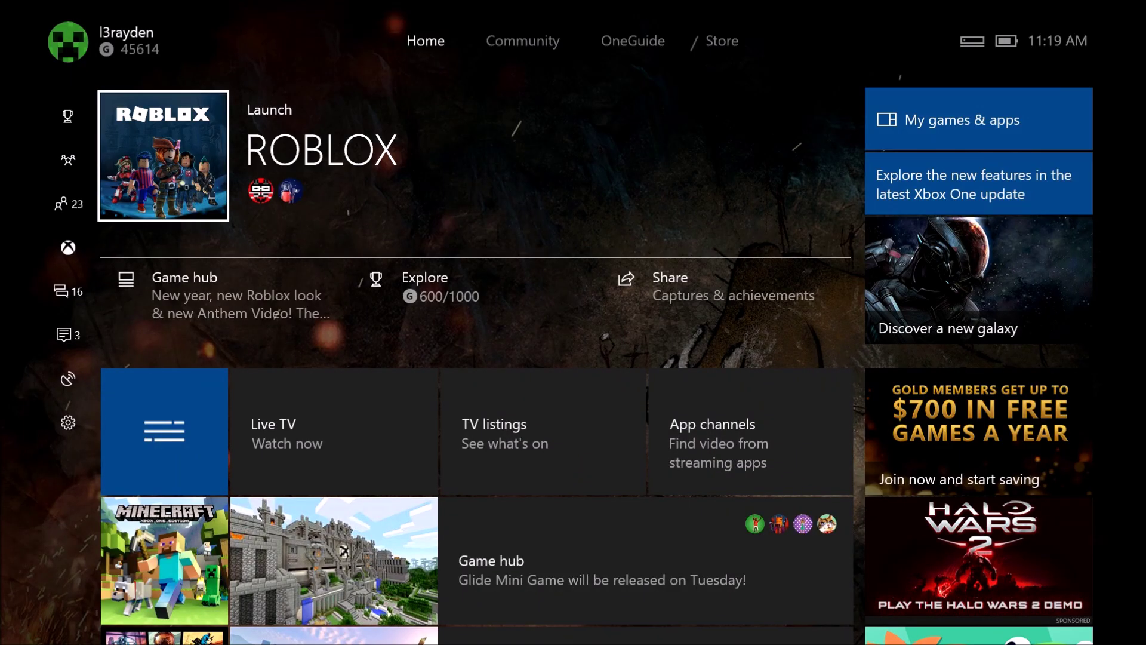
Select the Minecraft tile and launch Minecraft: Xbox One Edition.
key(Down)
key(Down)
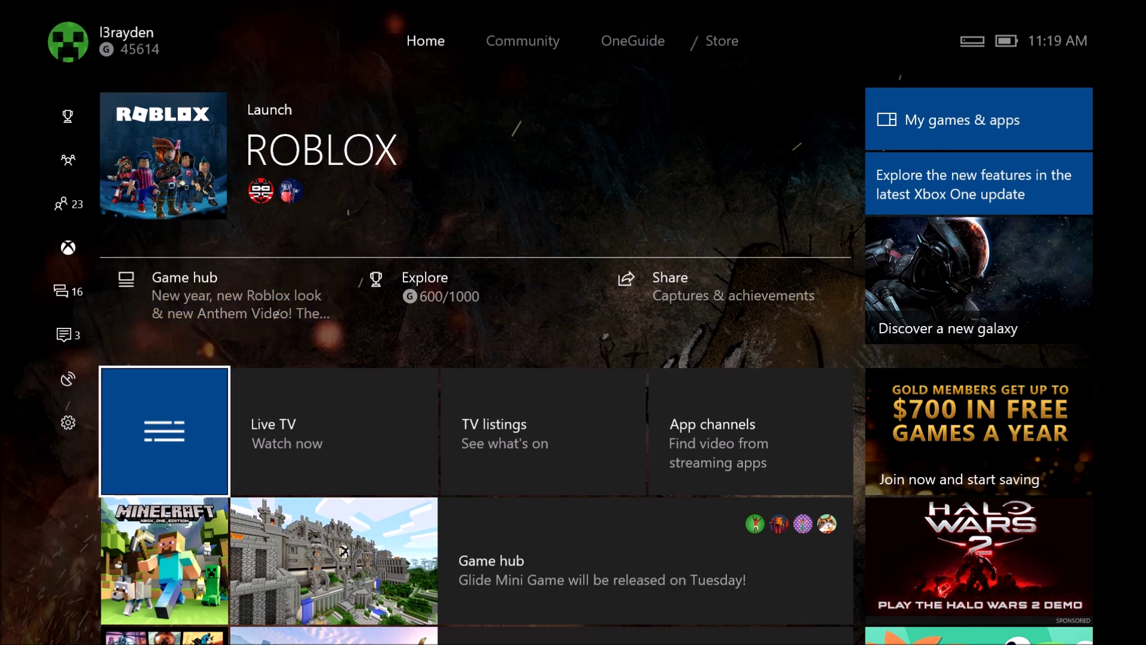
key(Down)
key(Down)
key(Up)
key(Up)
key(Up)
key(Up)
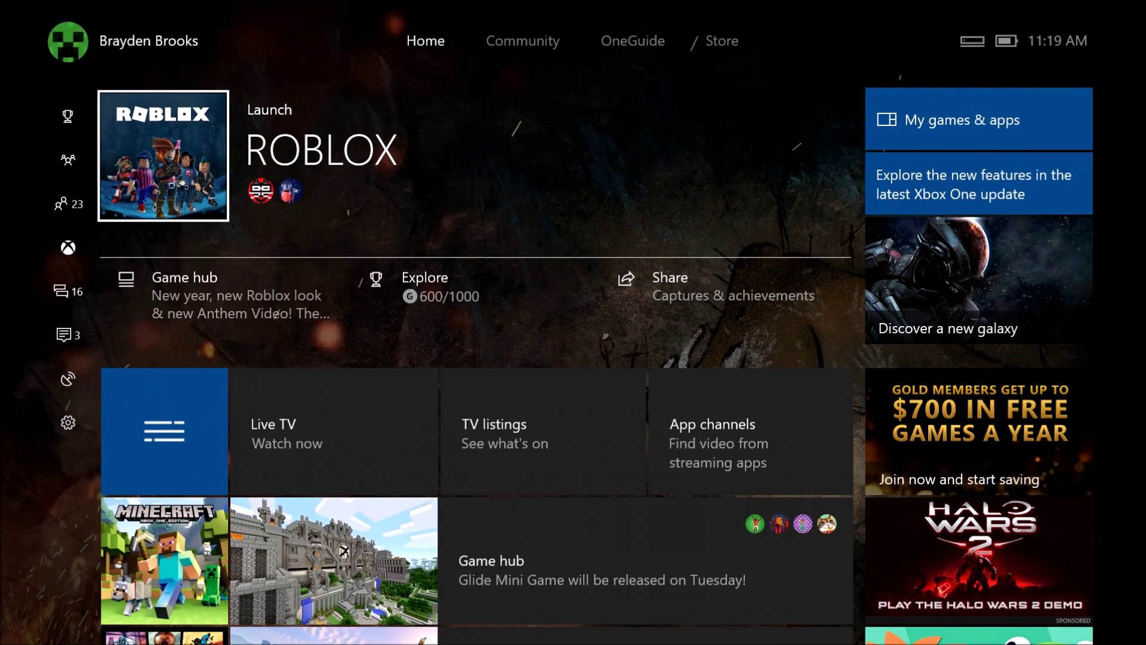
key(Down)
key(Down)
key(Down)
key(Return)
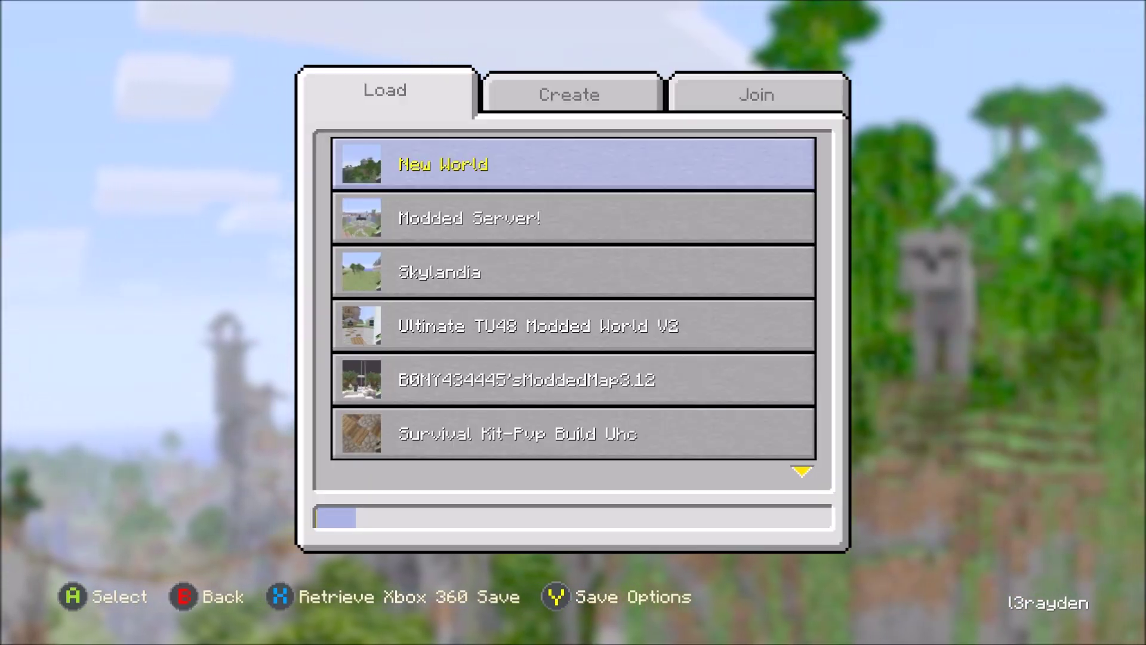
Select the New World save on the Load tab and load it from its settings screen.
key(Right)
key(super)
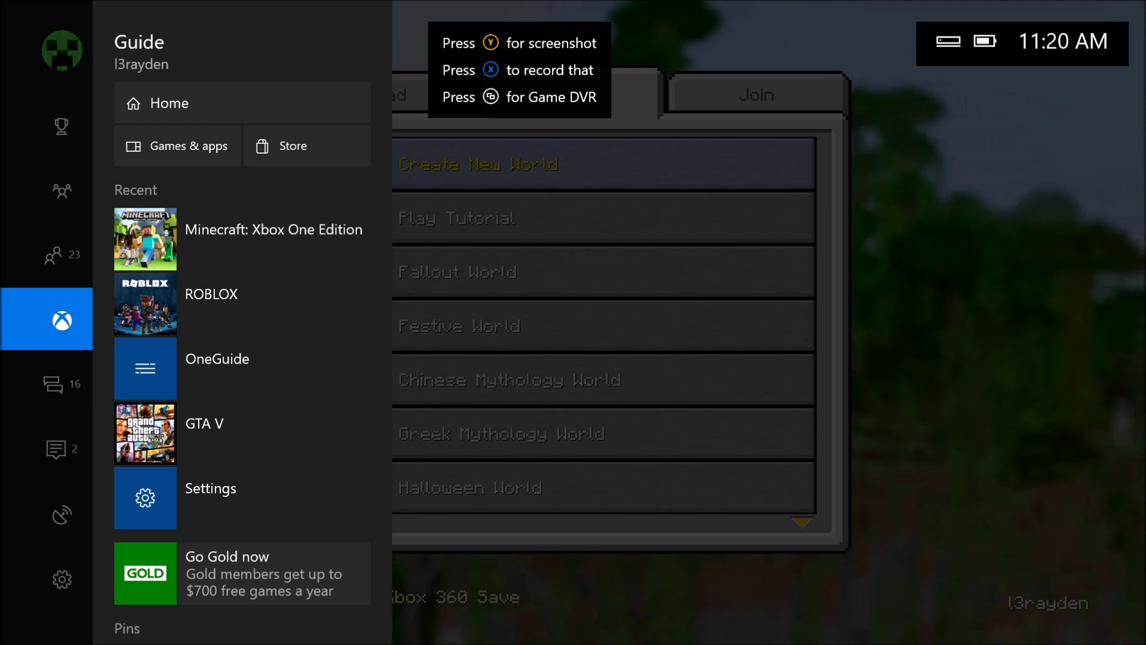
key(Escape)
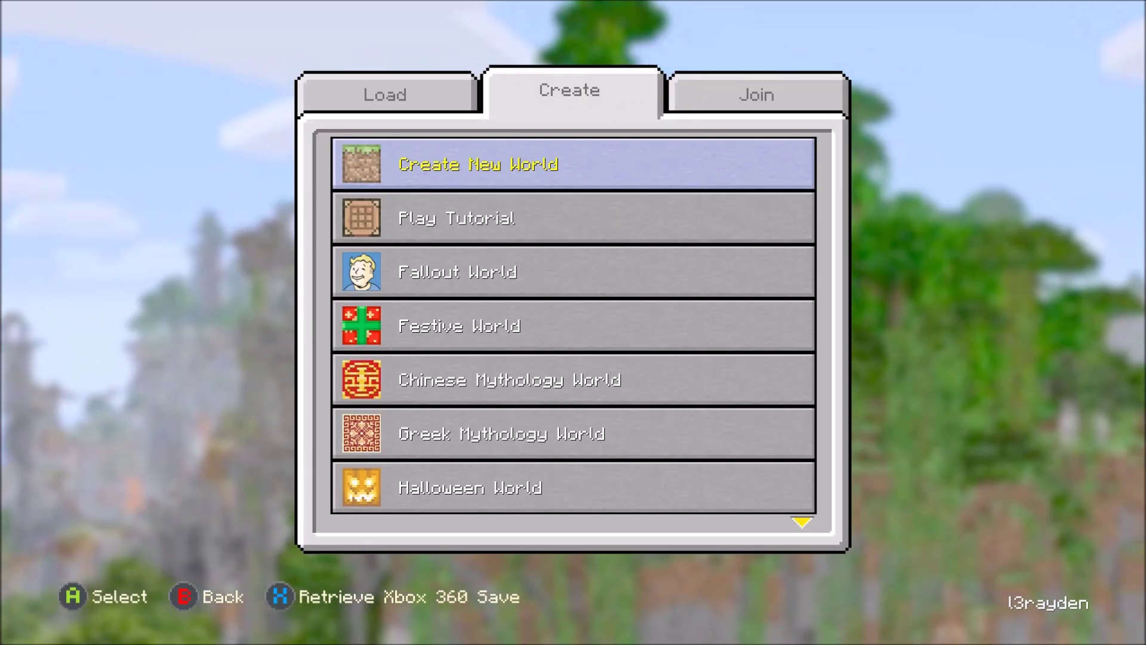
key(Left)
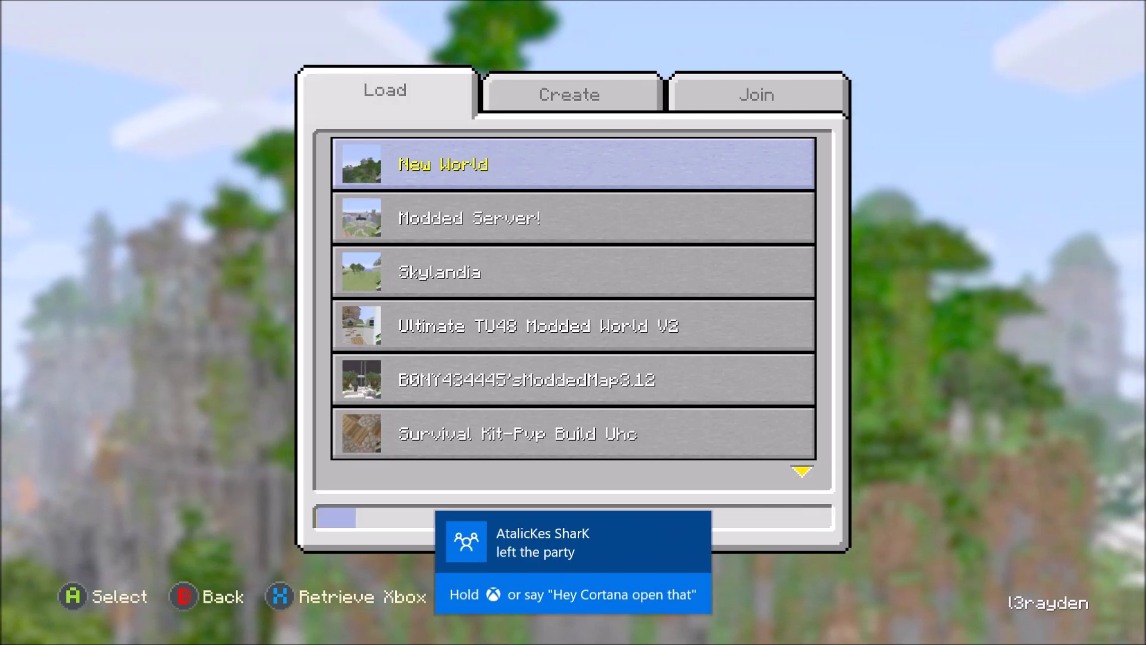
key(Return)
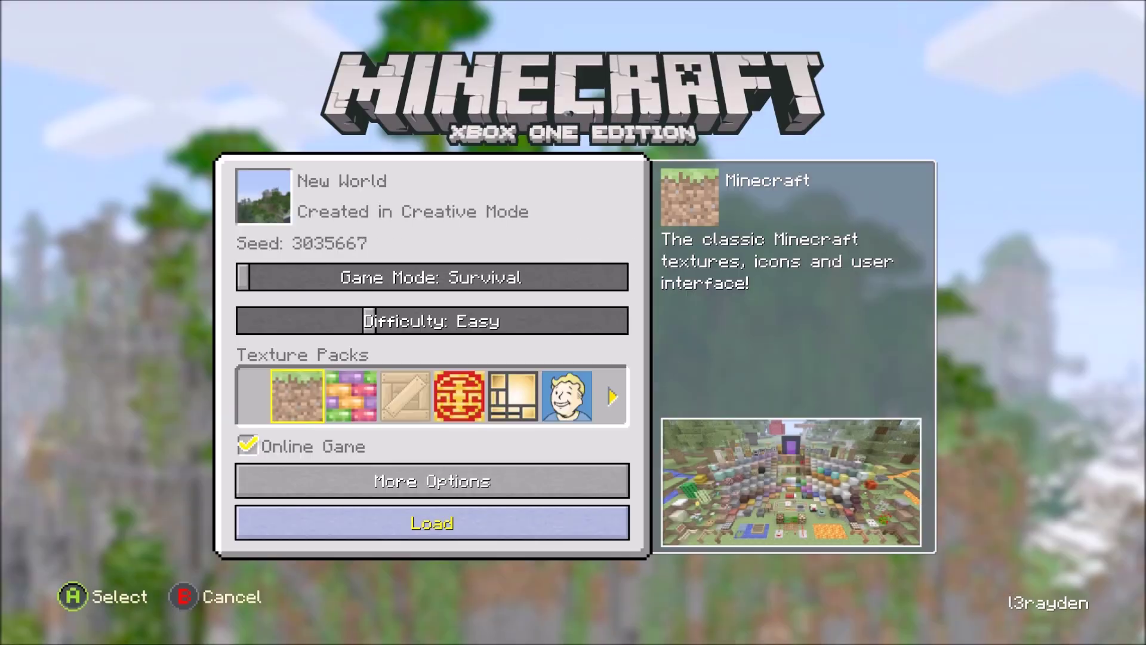
key(Return)
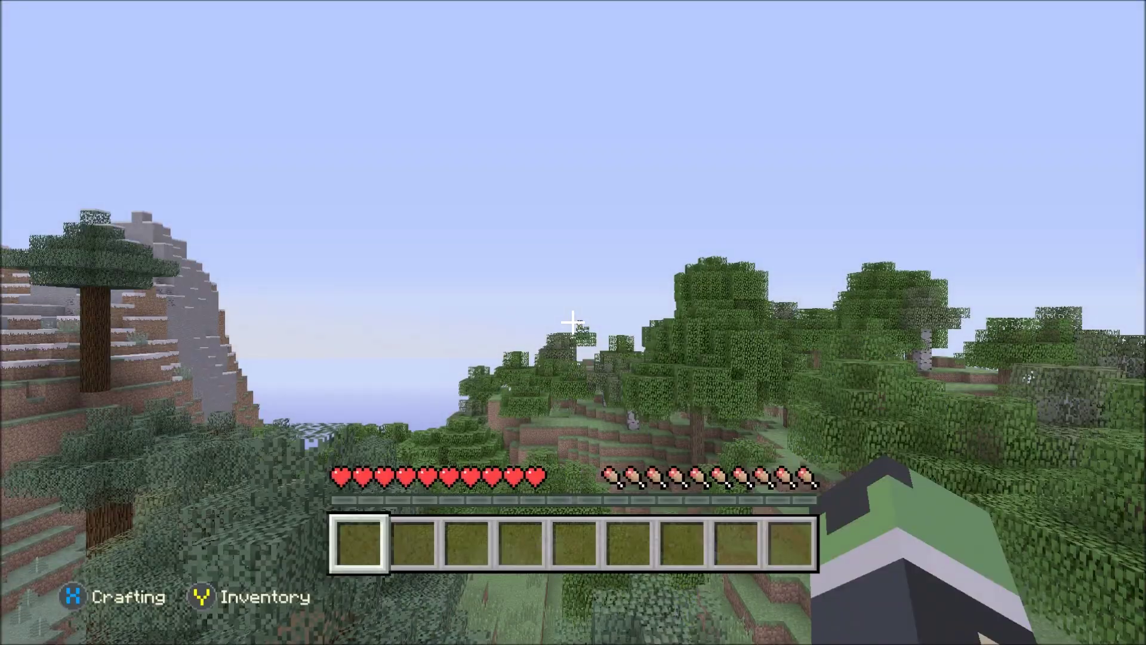
Set your player's game mode to Creative in Host Options, then bring up the Guide.
key(Escape)
key(Return)
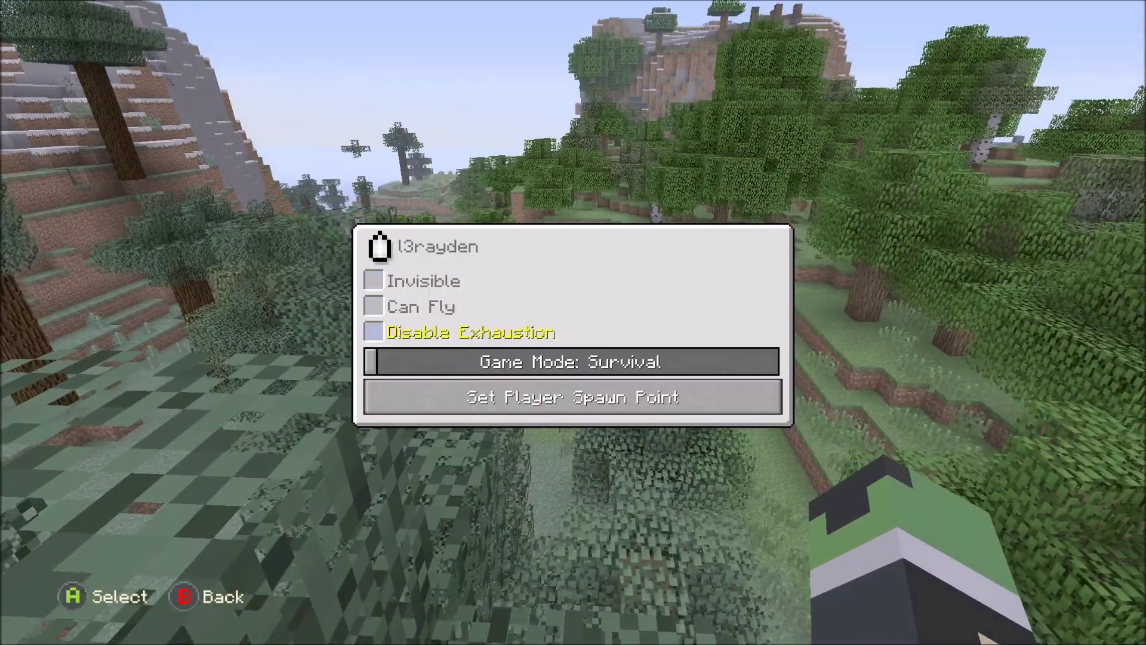
key(Escape)
key(Escape)
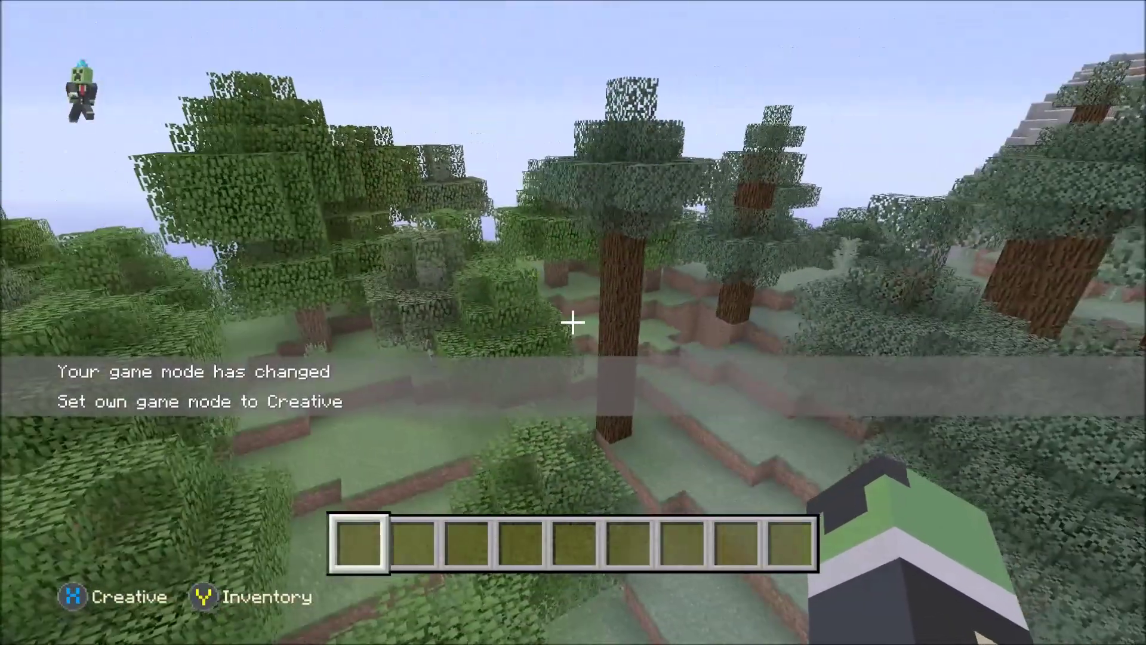
key(super)
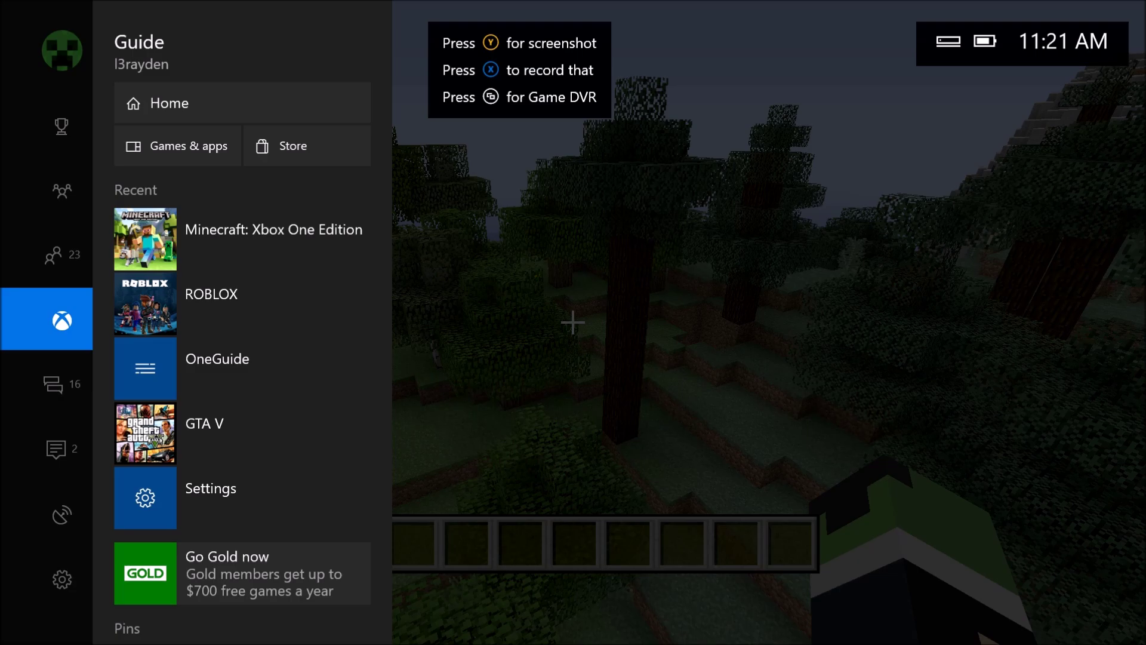
Start a new Game DVR recording and check its timer in the Guide.
key(Tab)
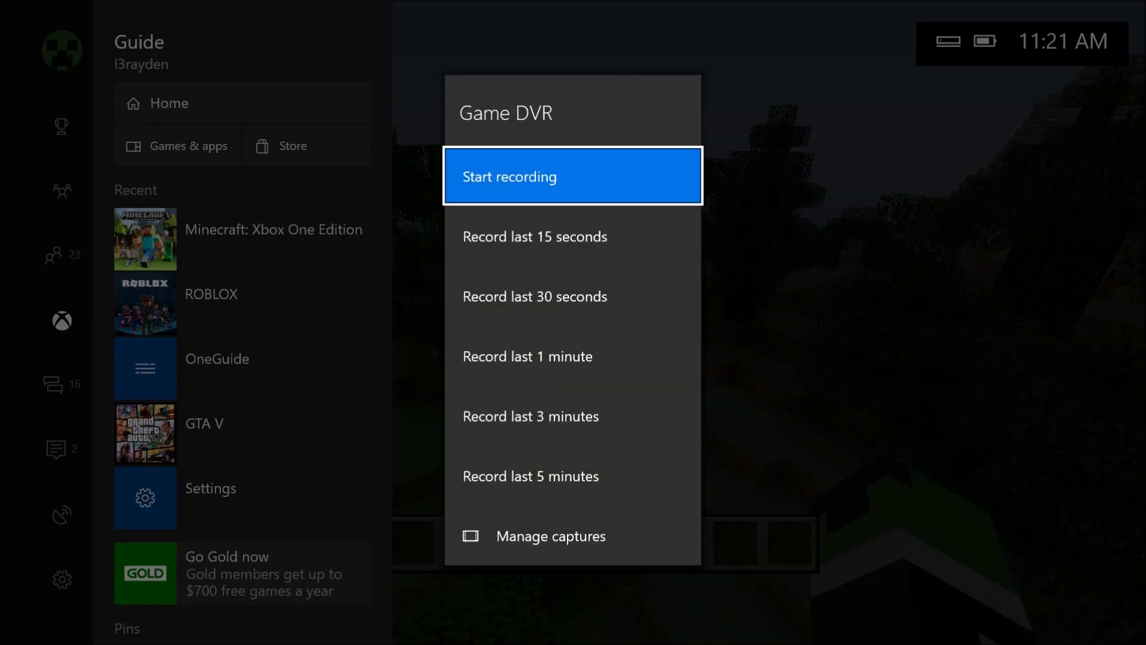
key(Down)
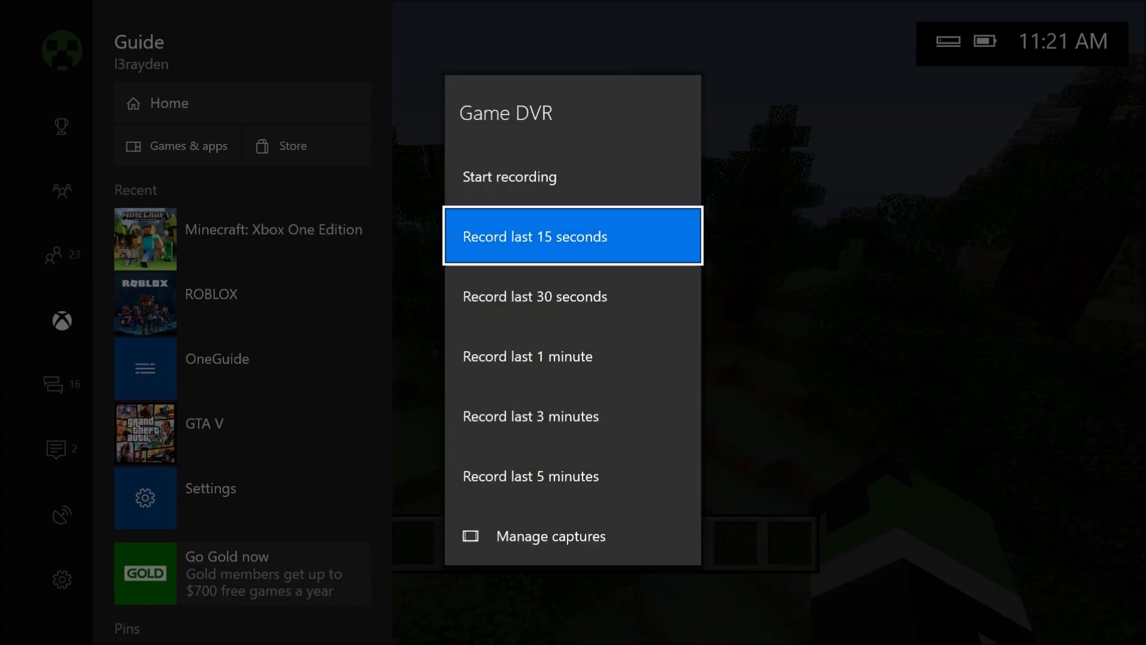
key(Down)
key(Down)
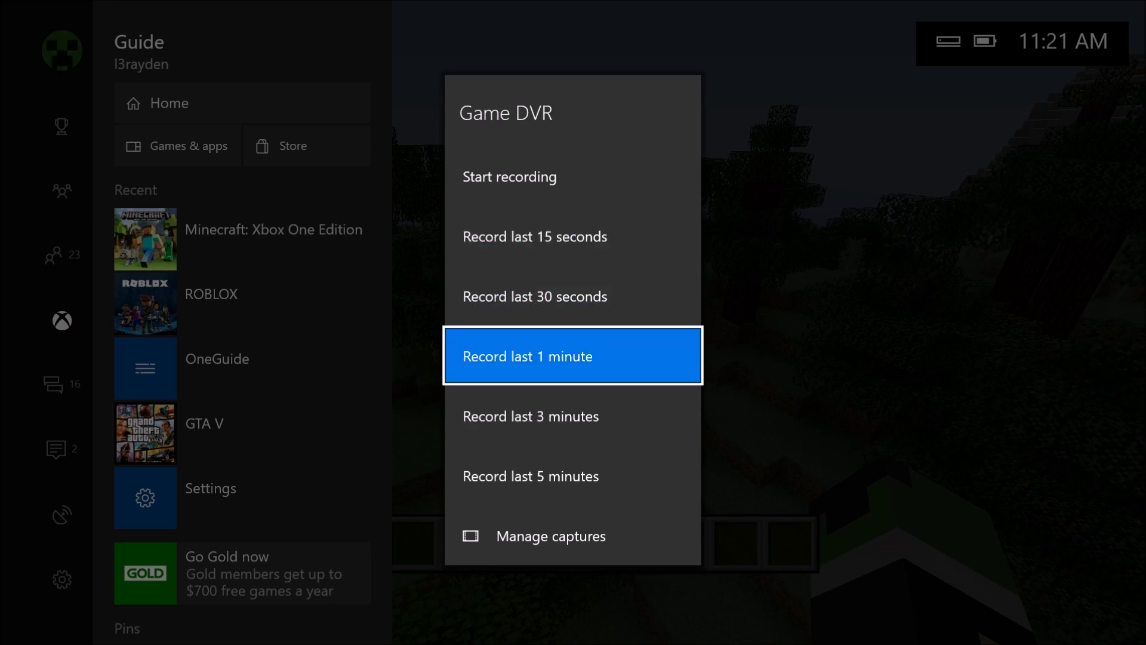
key(Down)
key(Down)
key(Up)
key(Up)
key(Up)
key(Up)
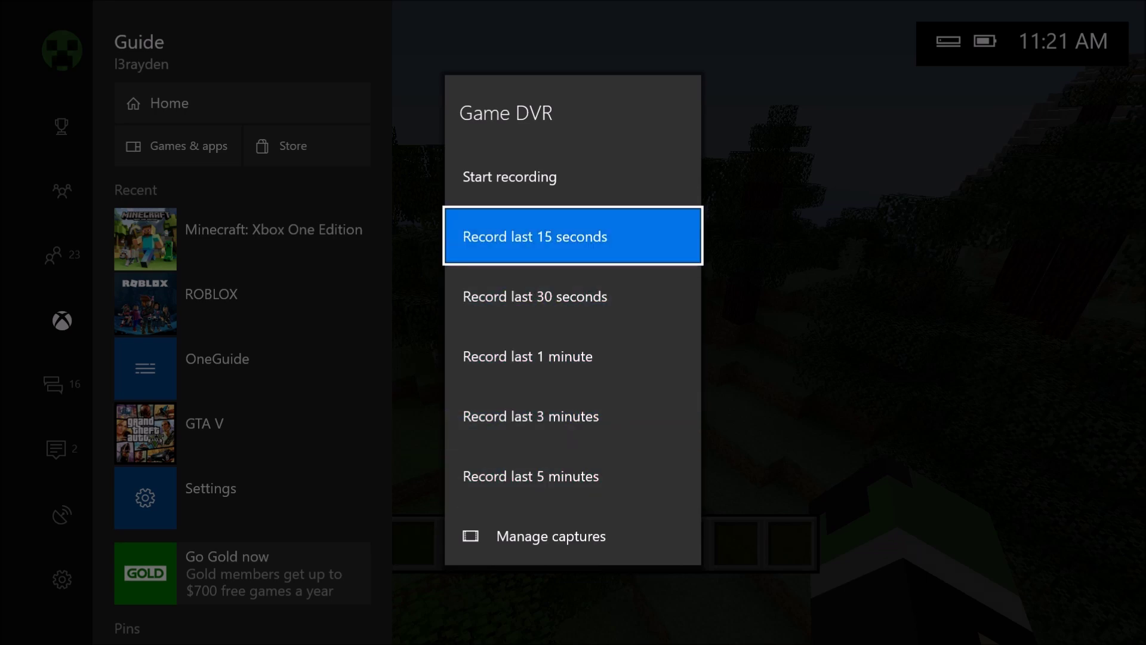
key(Up)
key(Return)
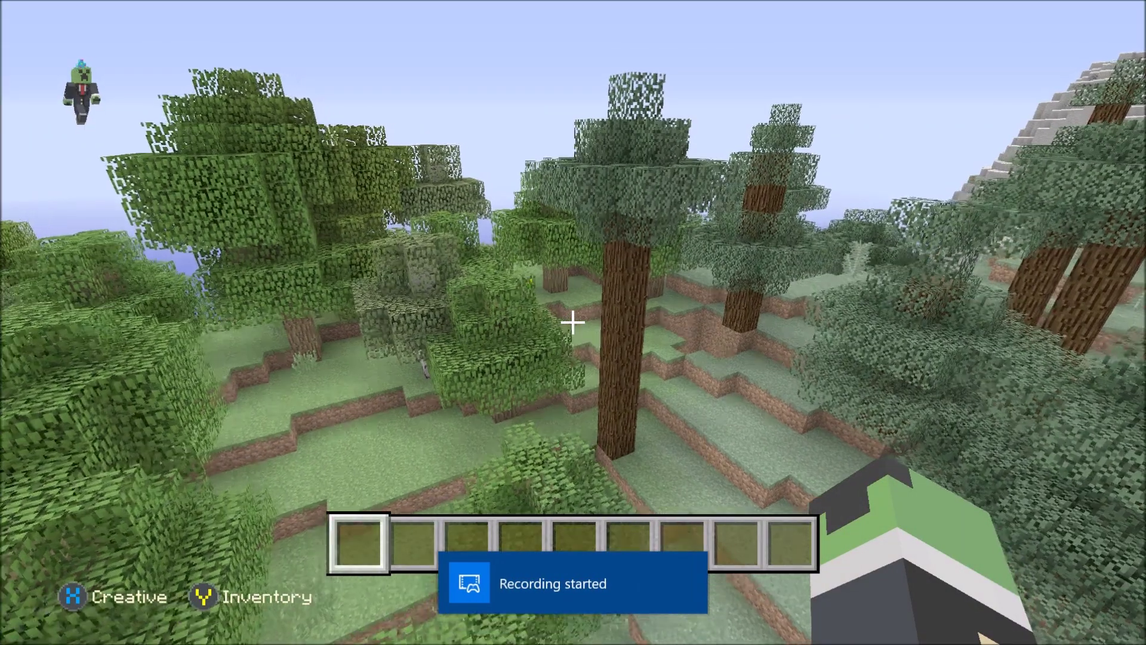
key(super)
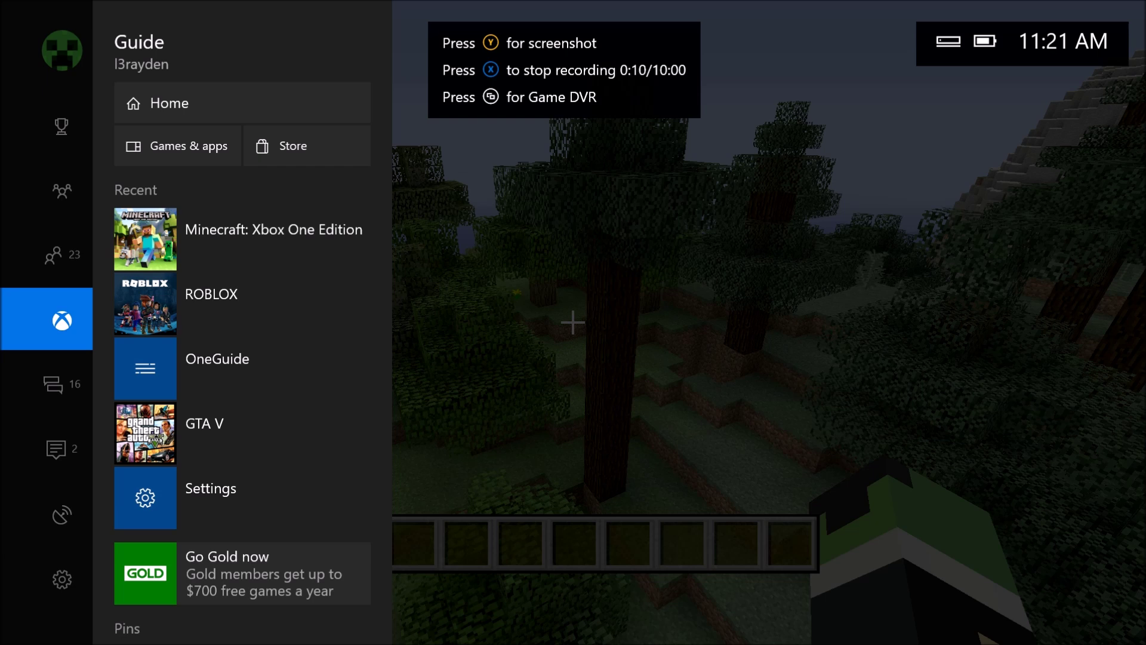
key(Escape)
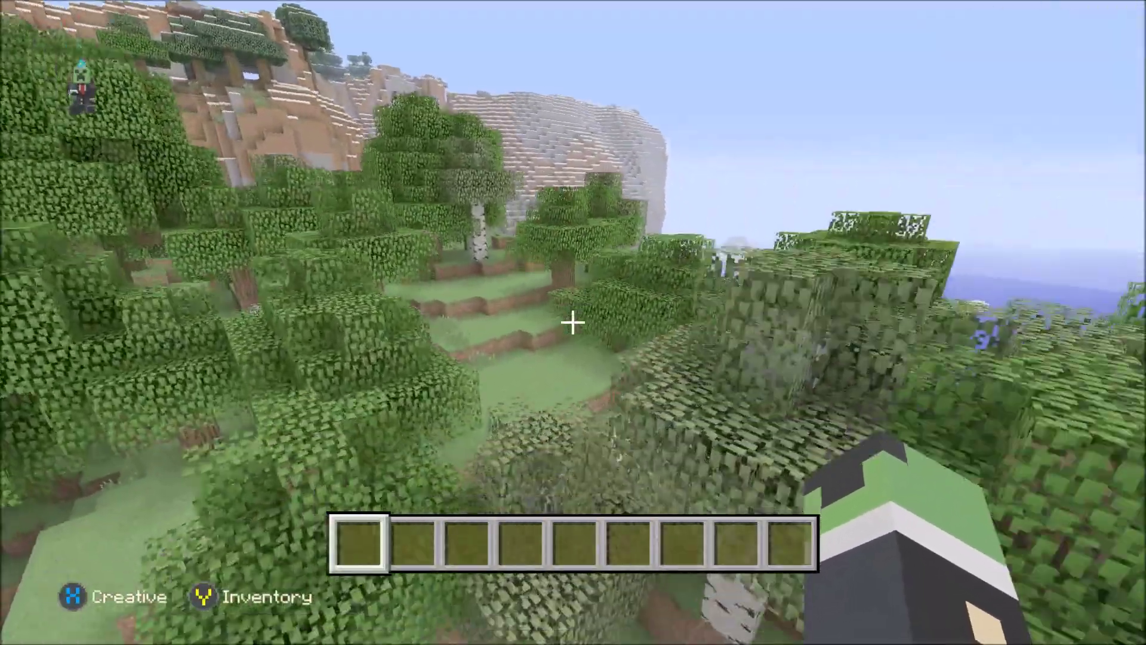
Take Jungle Wood from the creative inventory and place a row of logs on the grass.
key(e)
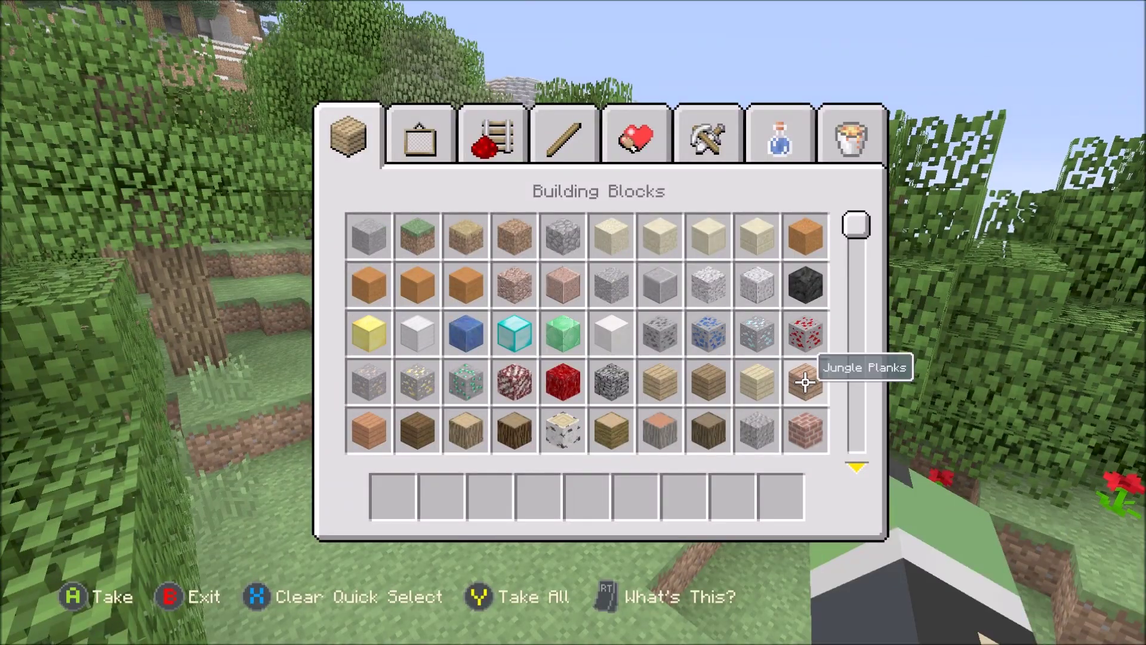
click(610, 429)
key(e)
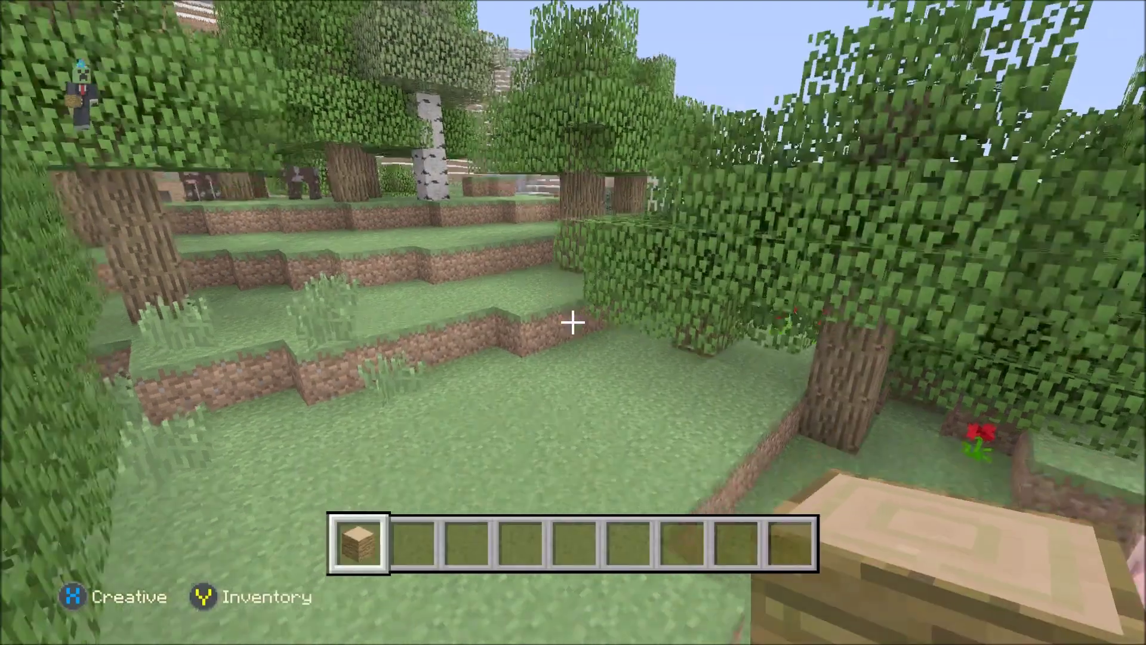
right_click(573, 323)
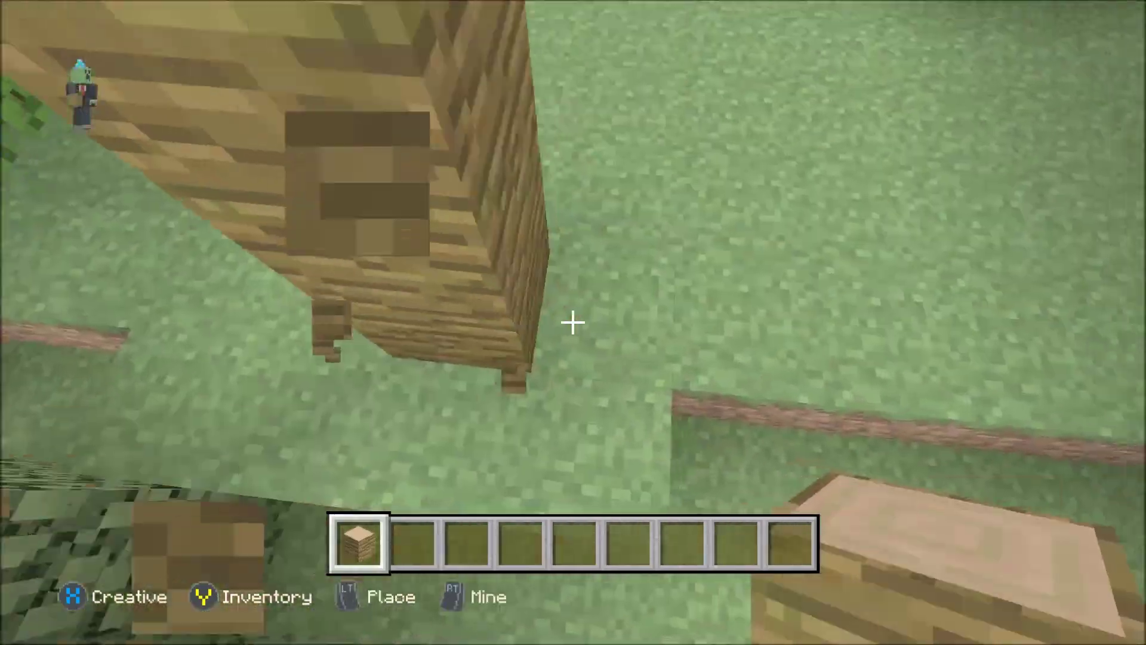
right_click(573, 322)
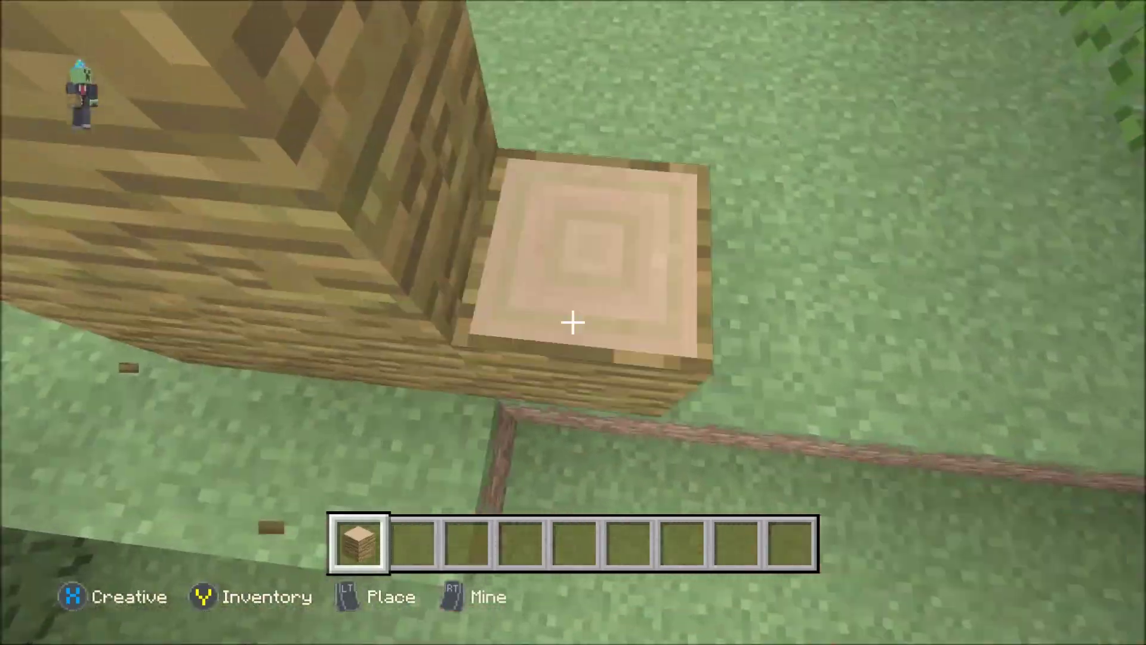
right_click(573, 322)
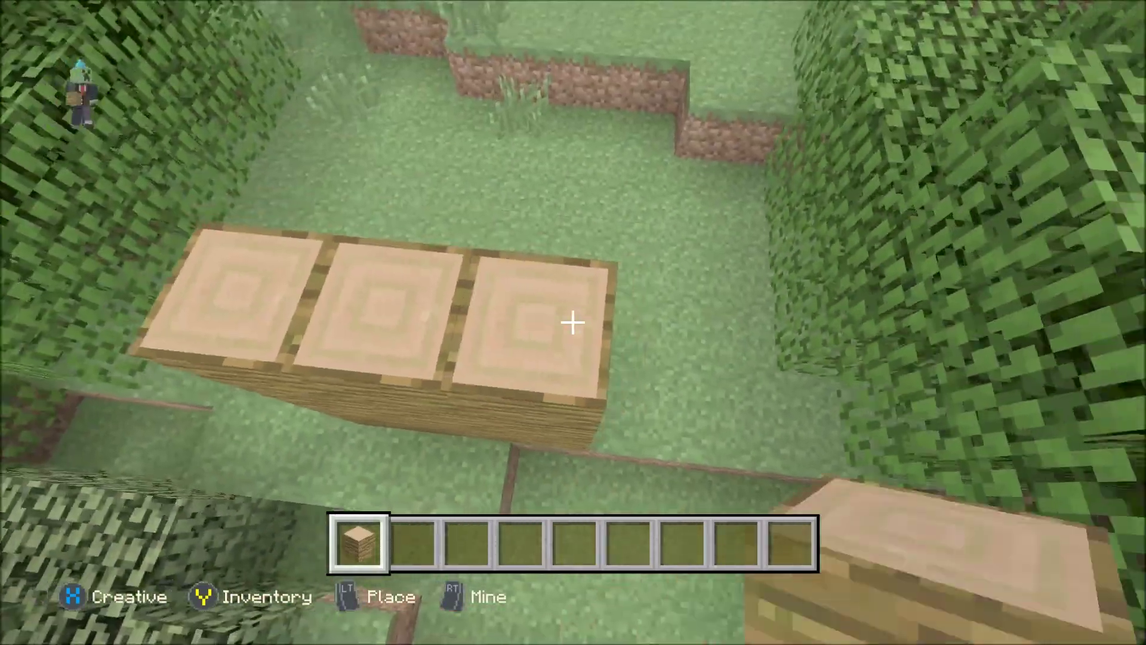
right_click(573, 322)
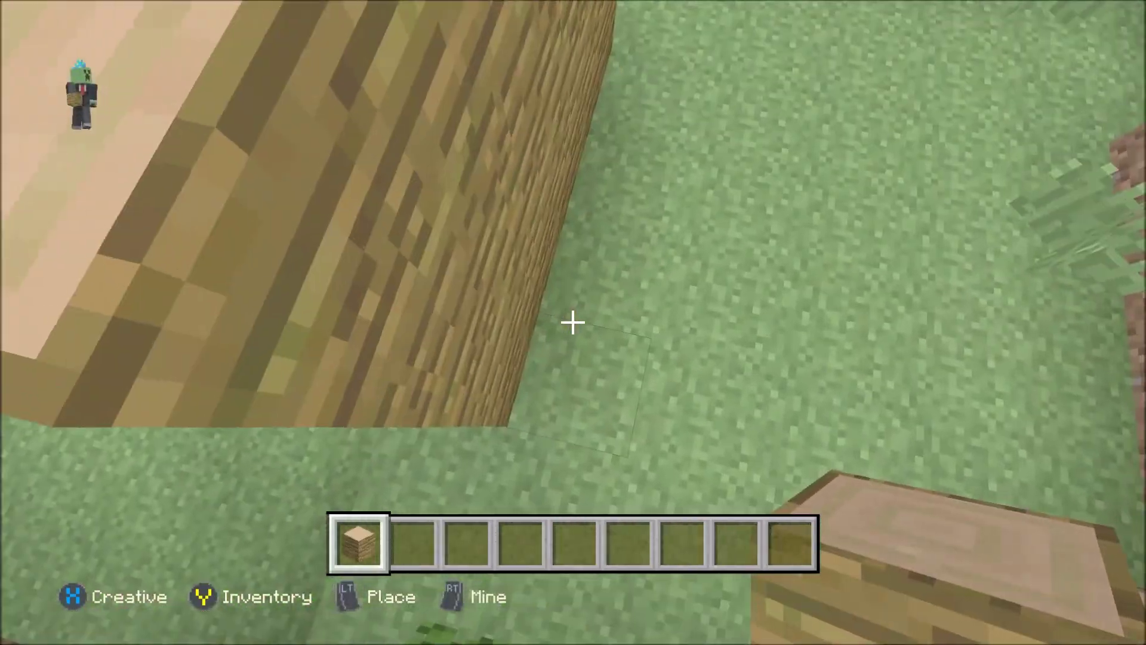
right_click(573, 322)
click(573, 322)
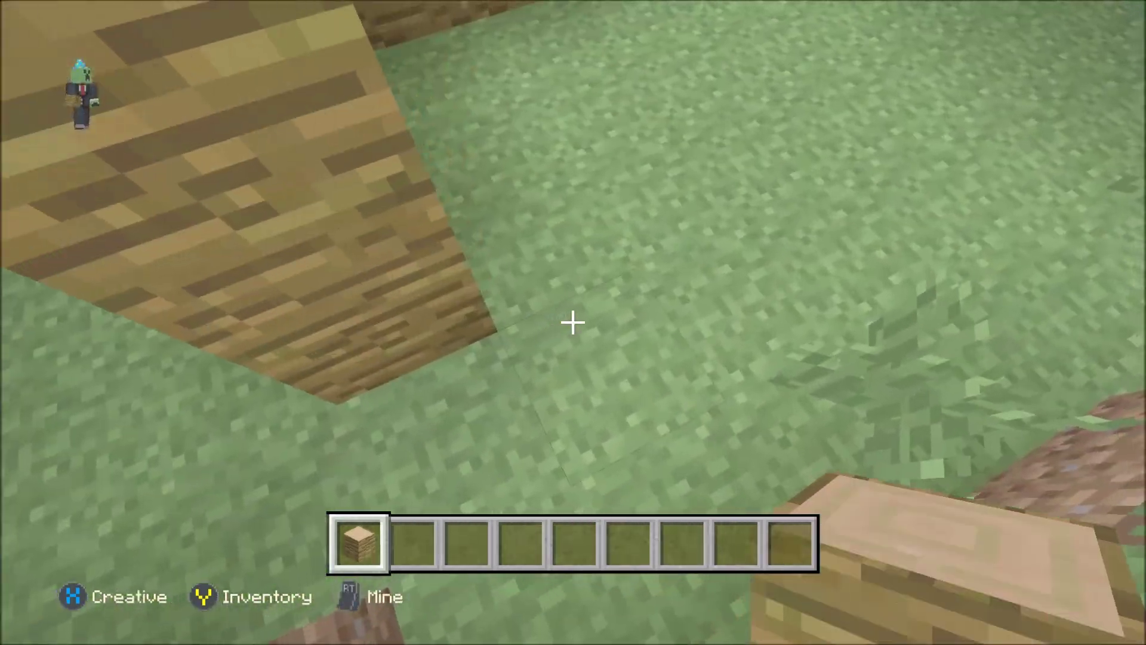
right_click(573, 322)
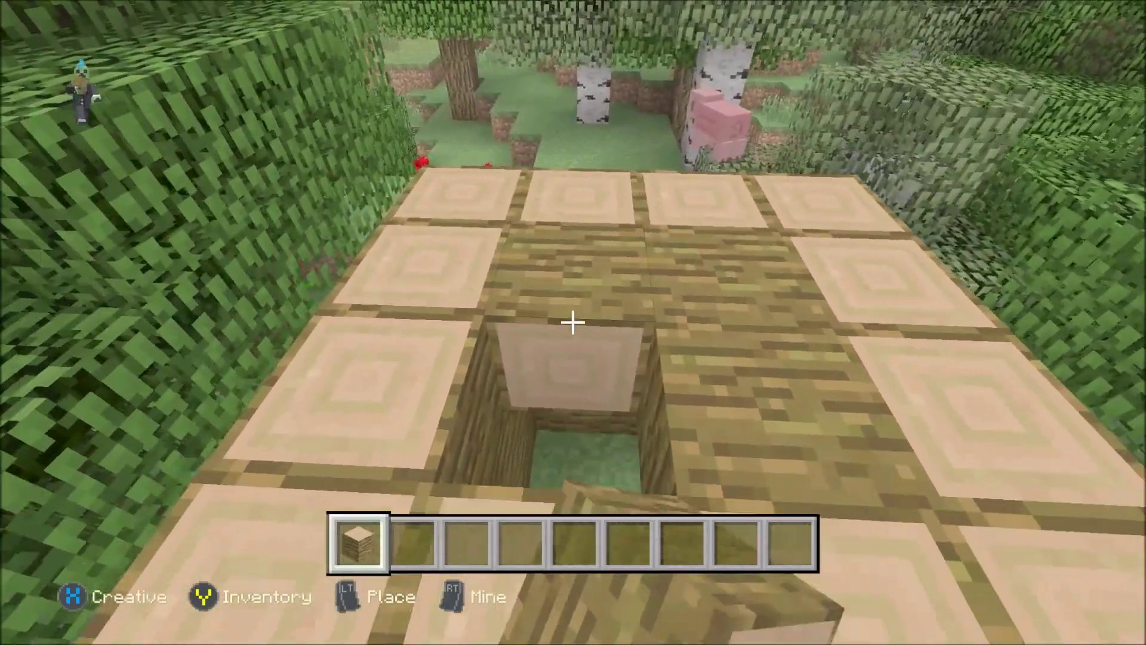
Place an Oak Door in the plank wall gap and put Oak Planks in the hotbar.
click(573, 322)
key(e)
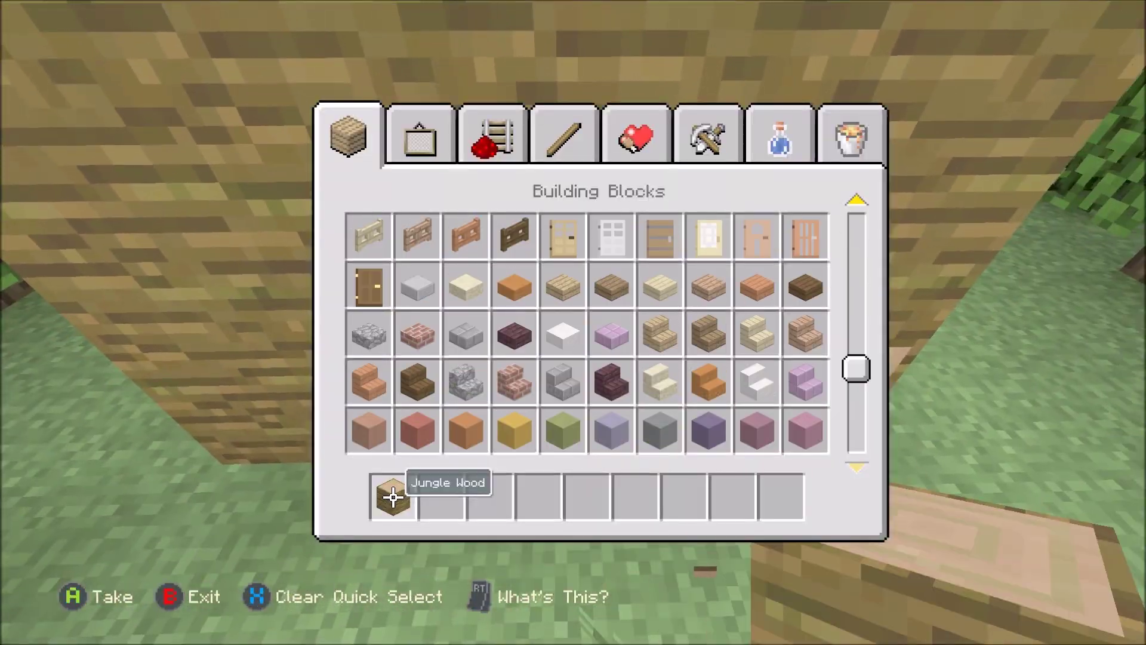
click(563, 236)
key(e)
right_click(573, 322)
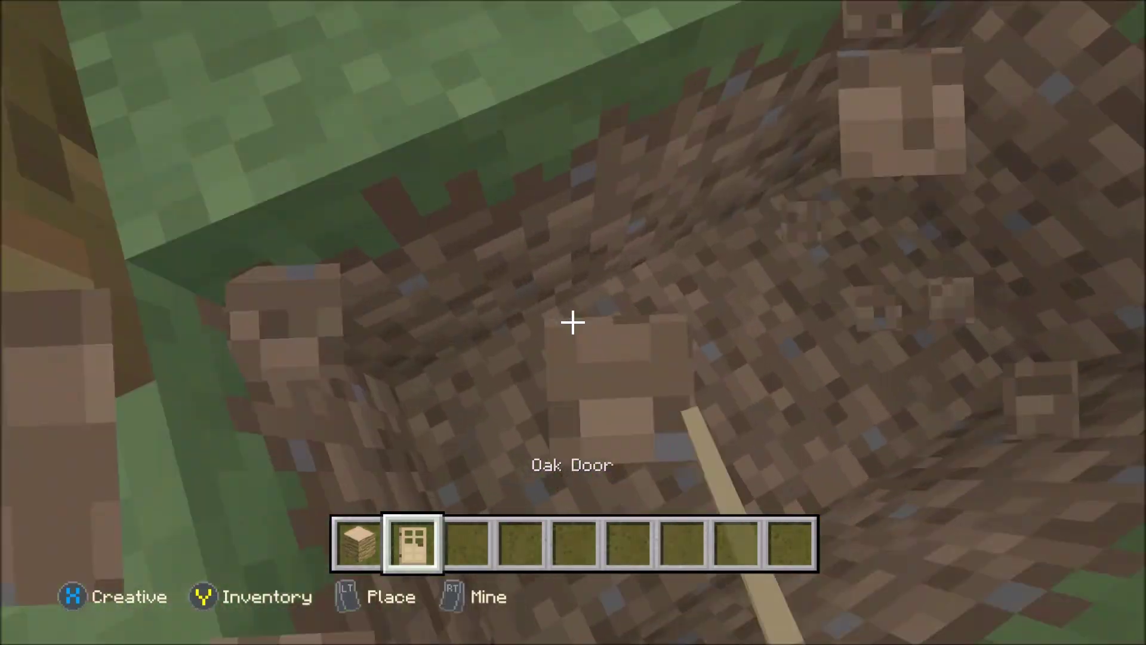
key(e)
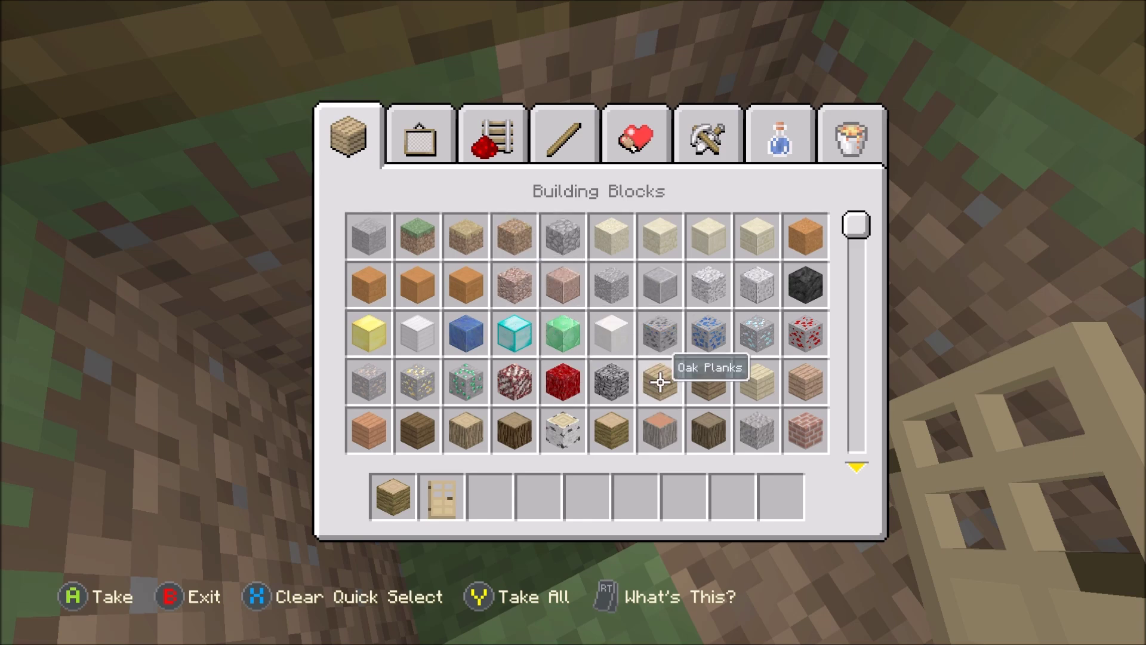
key(e)
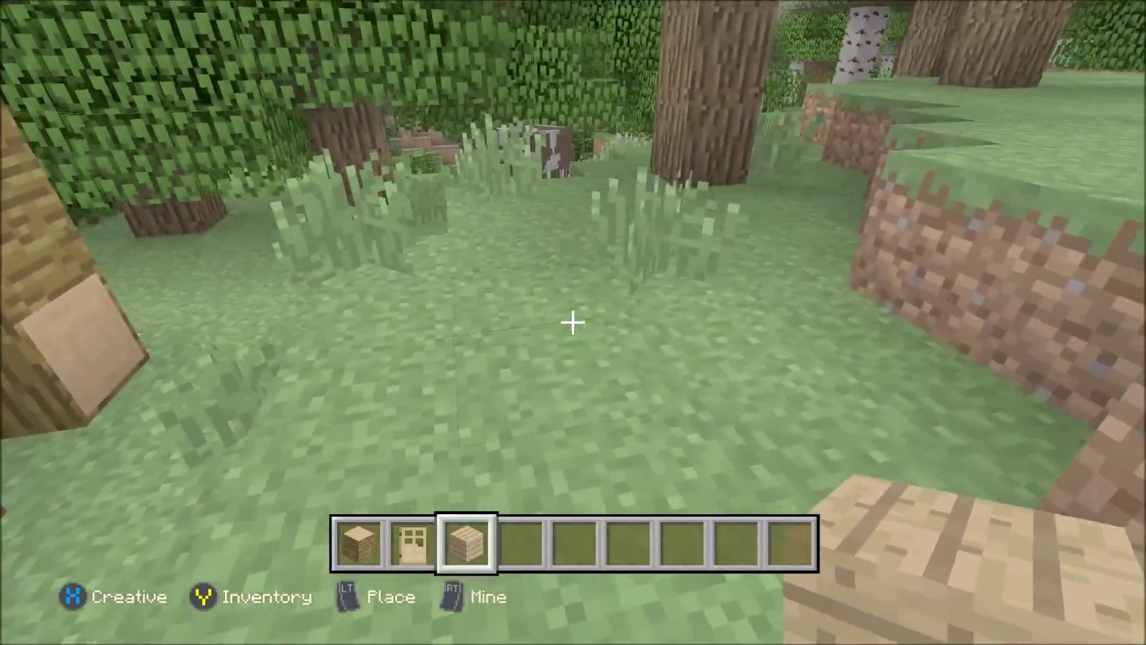
Save the recording as a game clip, exit Minecraft without saving, and reopen the Guide.
key(super)
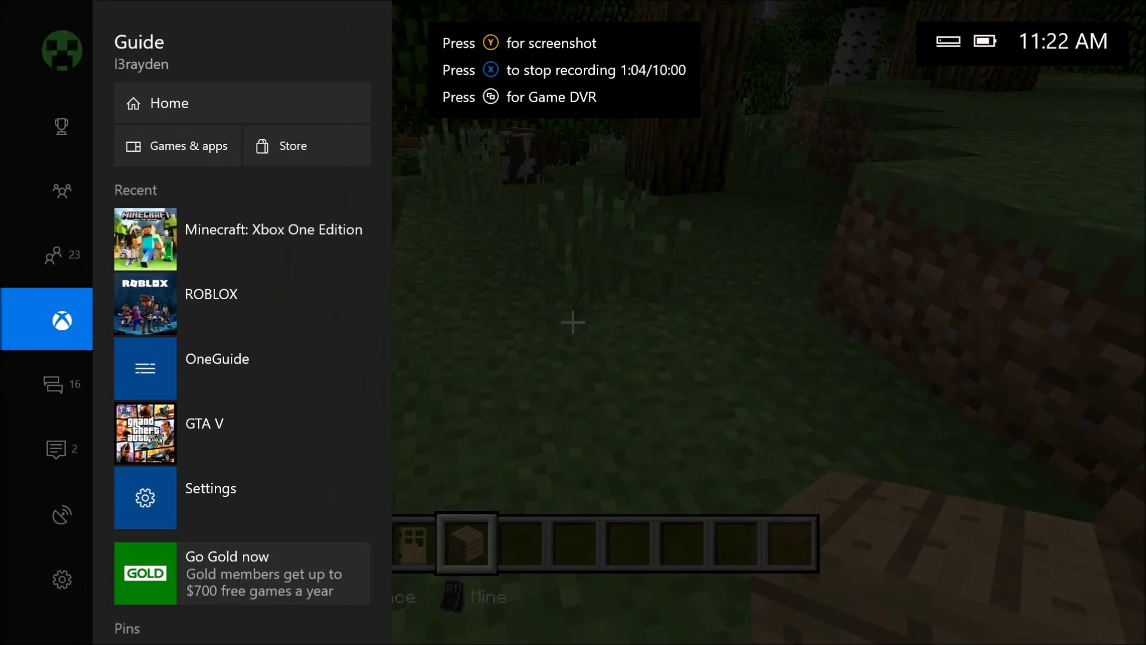
key(Escape)
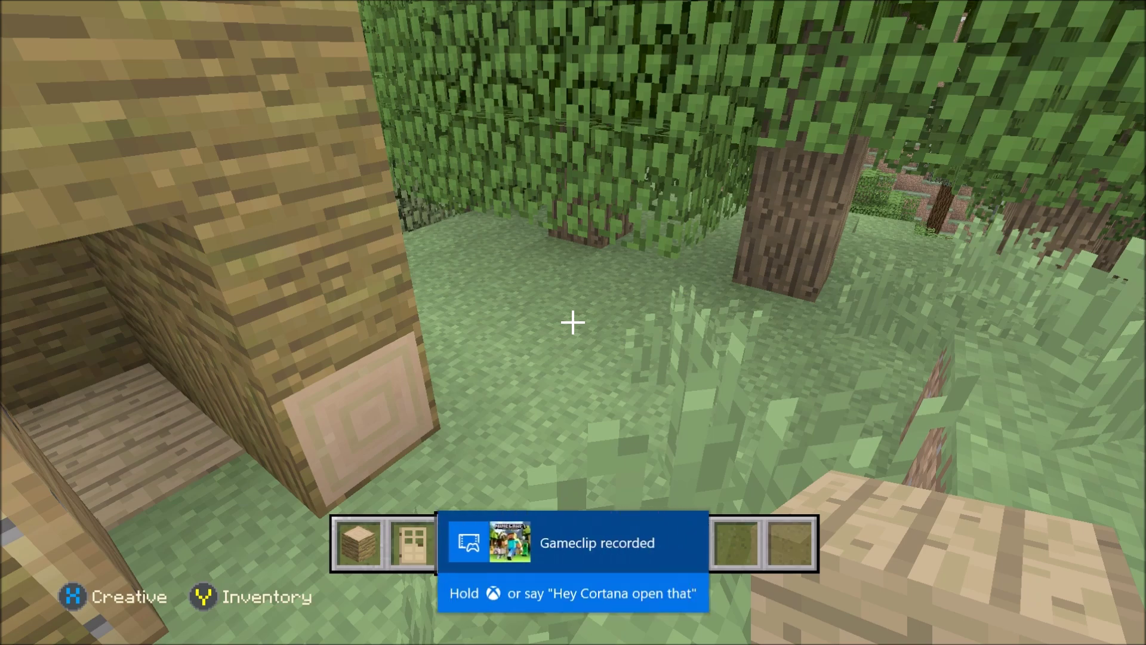
key(Escape)
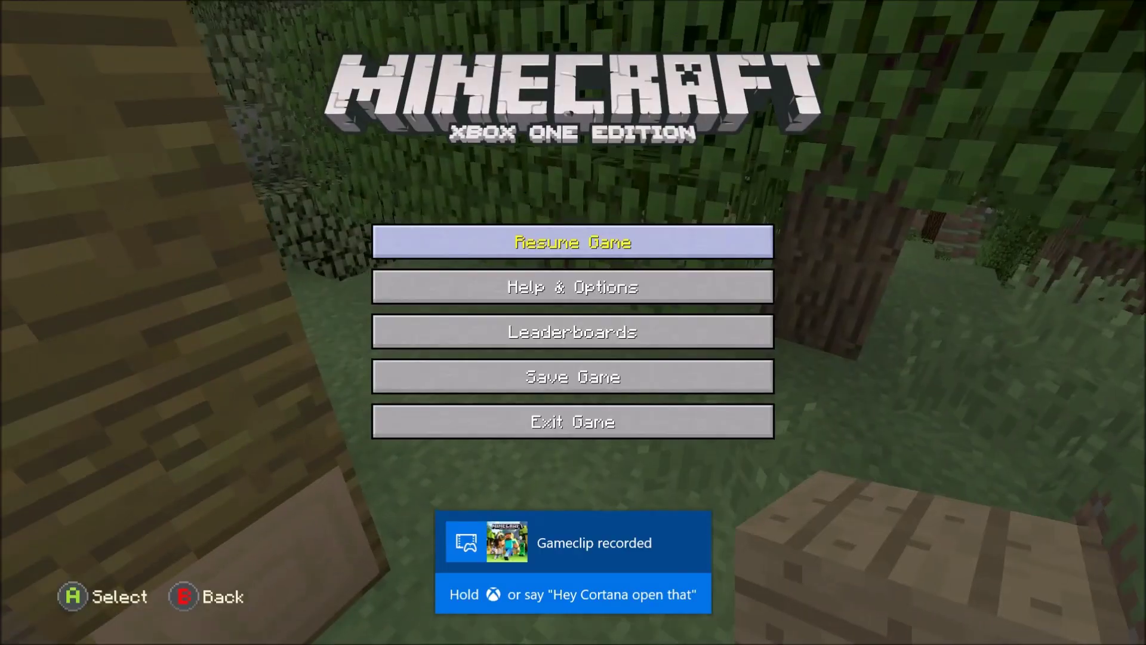
key(Down)
key(Down)
key(Down)
key(Return)
key(Down)
key(Down)
key(Return)
key(Down)
key(Return)
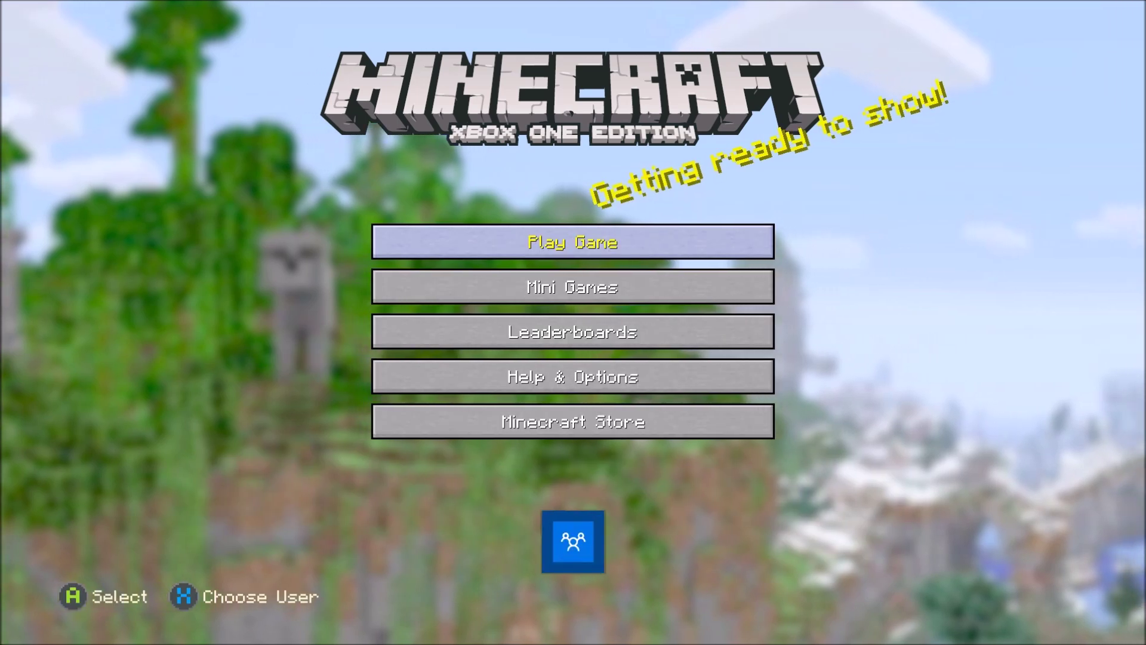
key(super)
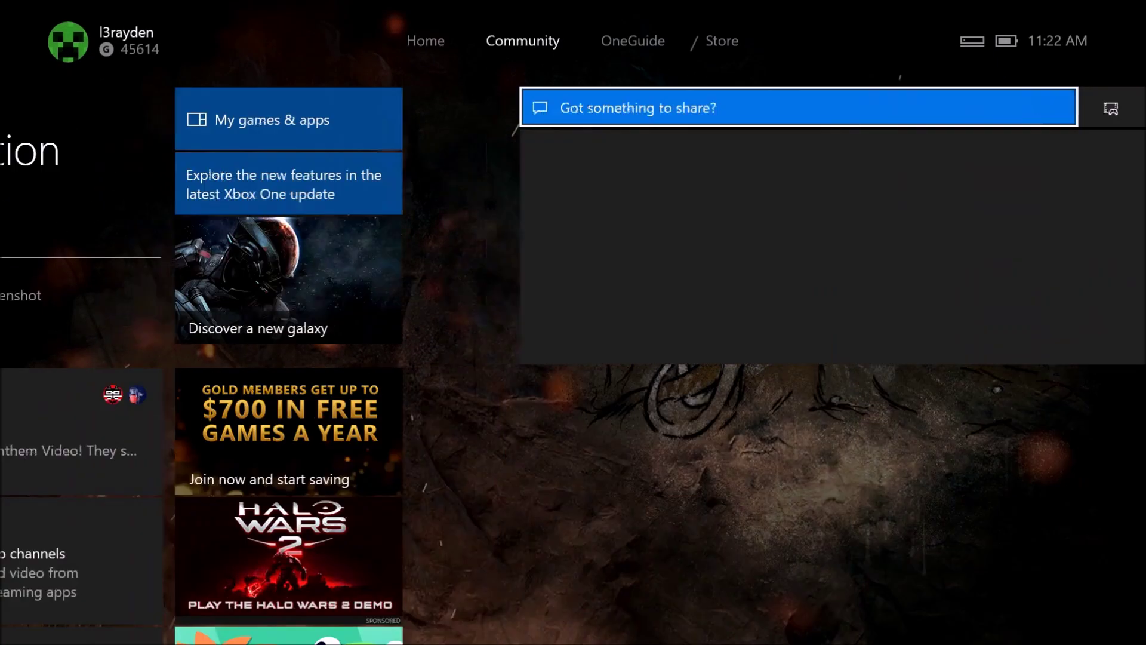
key(Right)
key(Right)
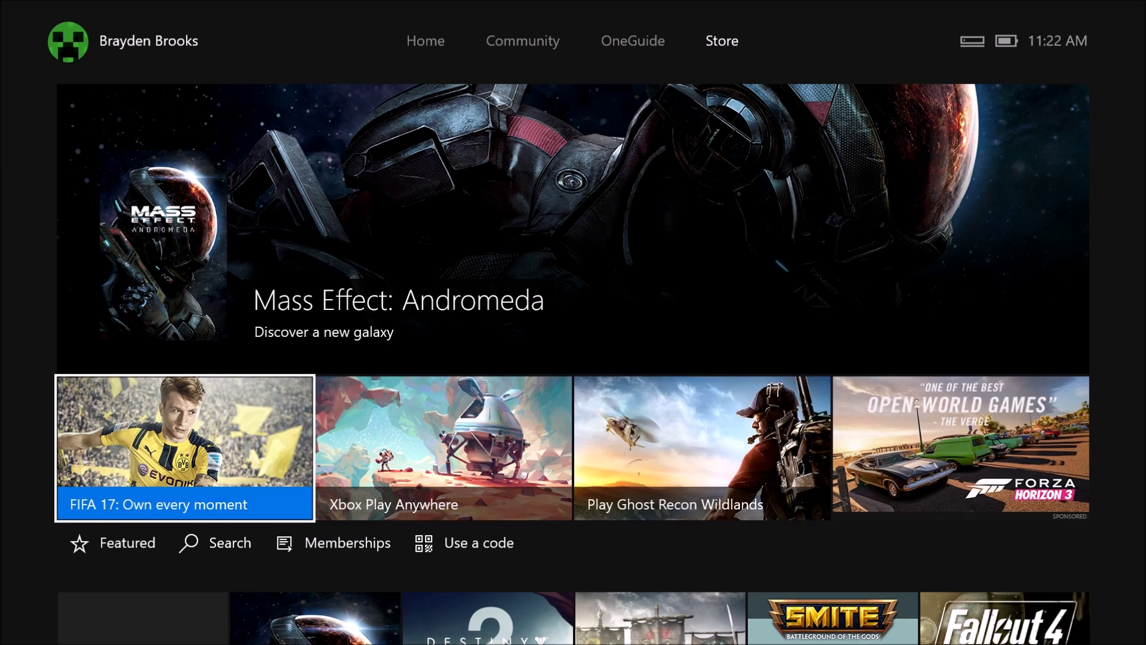
Return to the Home dashboard and open My games & apps.
key(Up)
key(Left)
key(Left)
key(Left)
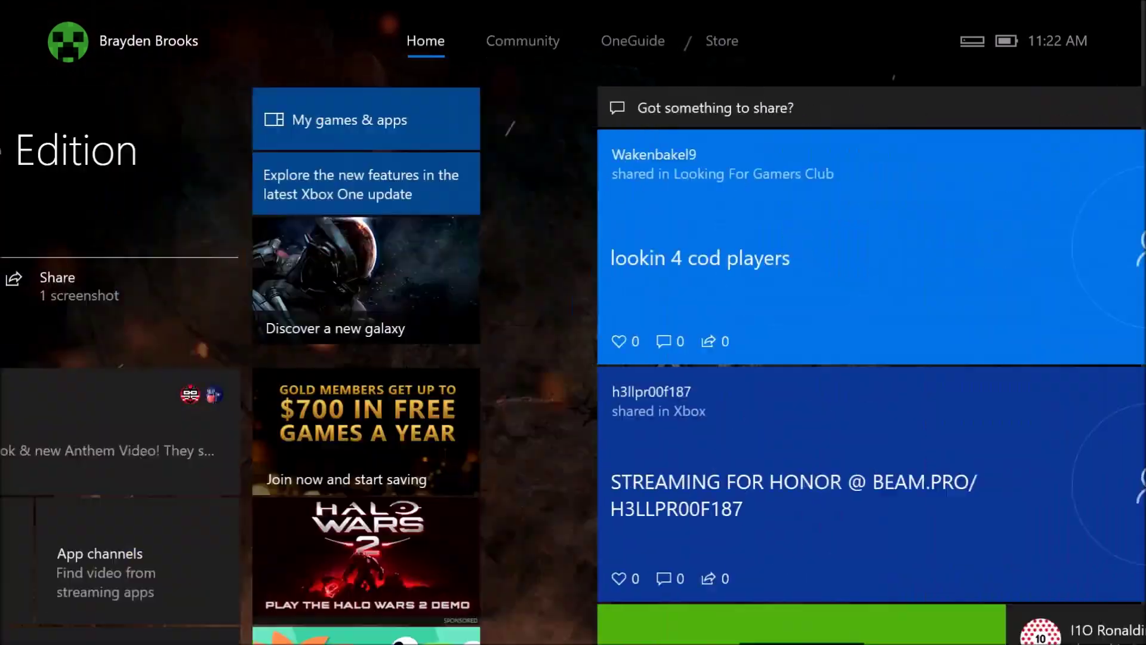
key(Down)
key(Down)
key(Down)
key(Right)
key(Up)
key(Up)
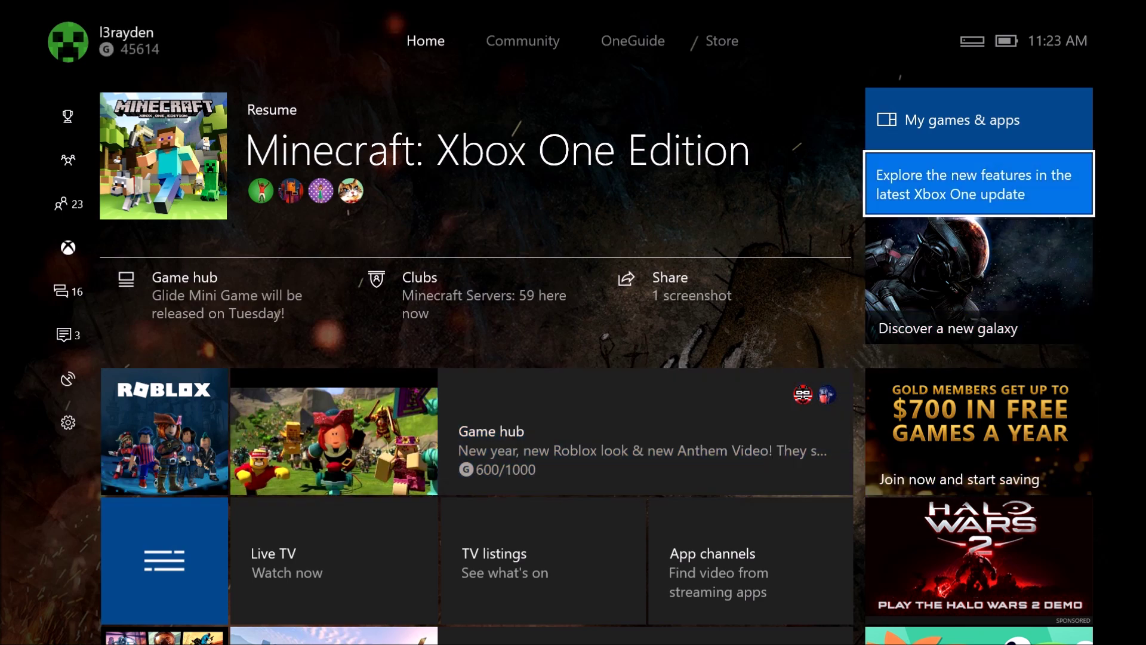
key(Up)
key(Return)
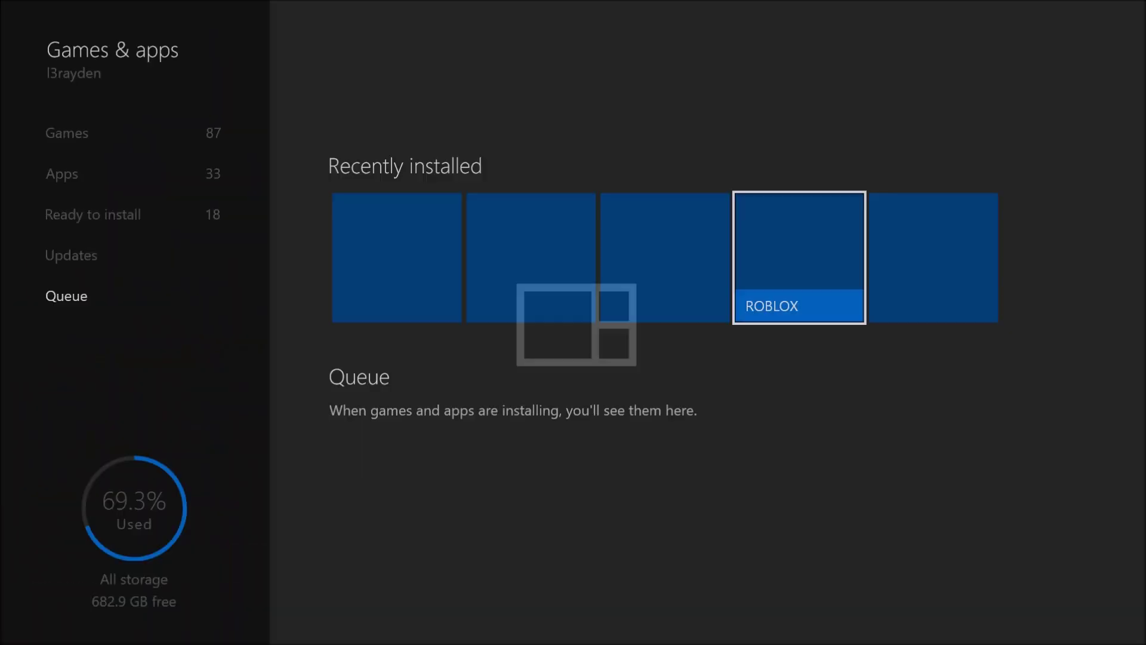
Switch to the Apps collection and move to the Upload Studio tile.
key(Left)
key(Left)
key(Left)
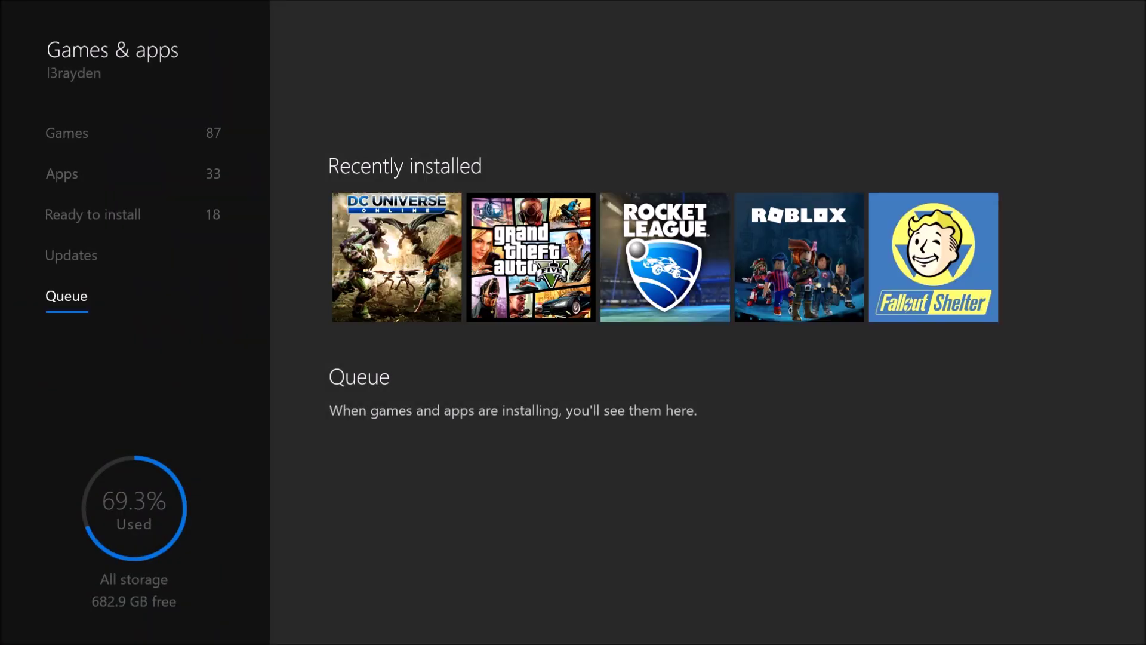
key(Up)
key(Up)
key(Right)
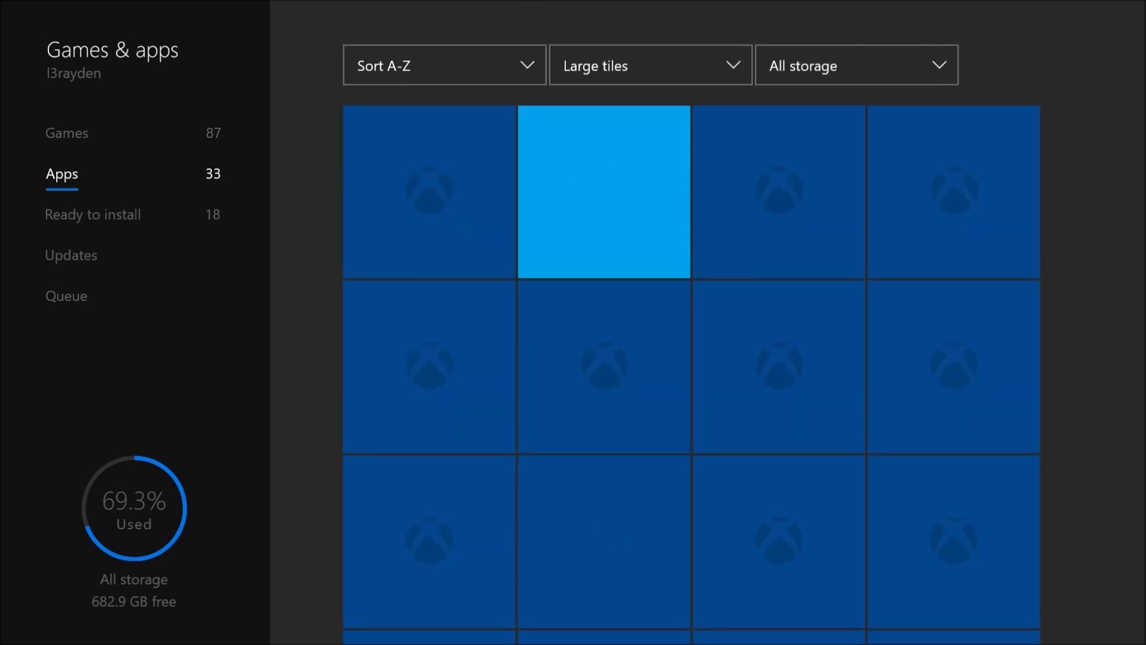
key(Down)
key(Down)
key(Down)
key(Down)
key(Down)
key(Down)
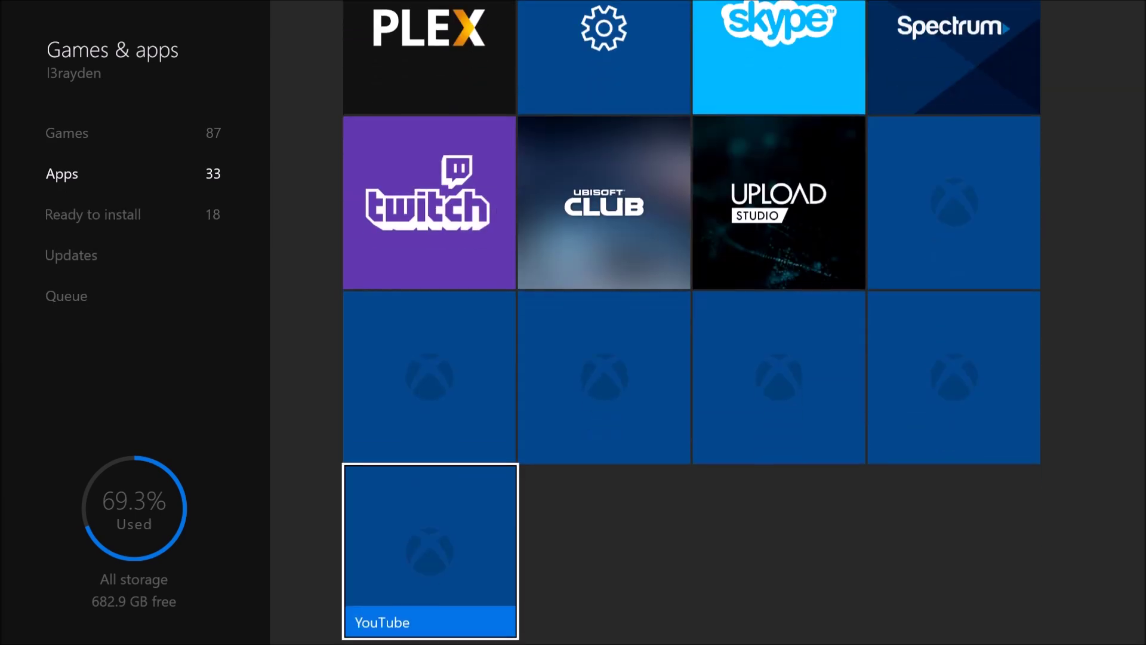
key(Up)
key(Up)
key(Right)
key(Right)
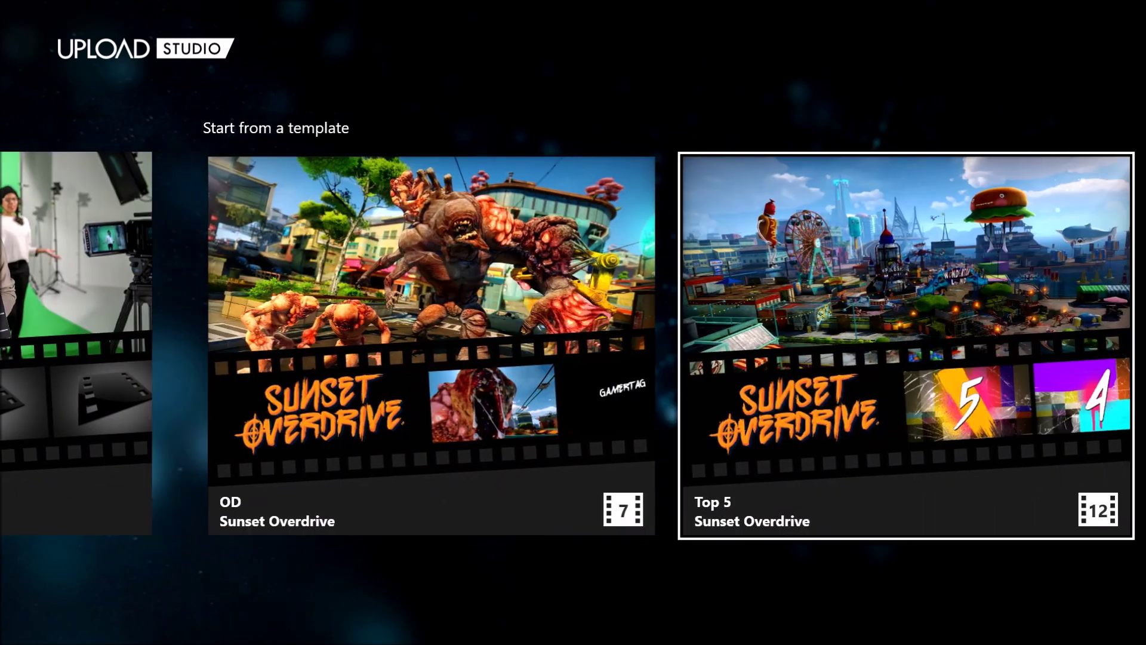
key(Right)
Launch Upload Studio and select Manage your clips from the template row.
key(Left)
key(Left)
key(Left)
key(Left)
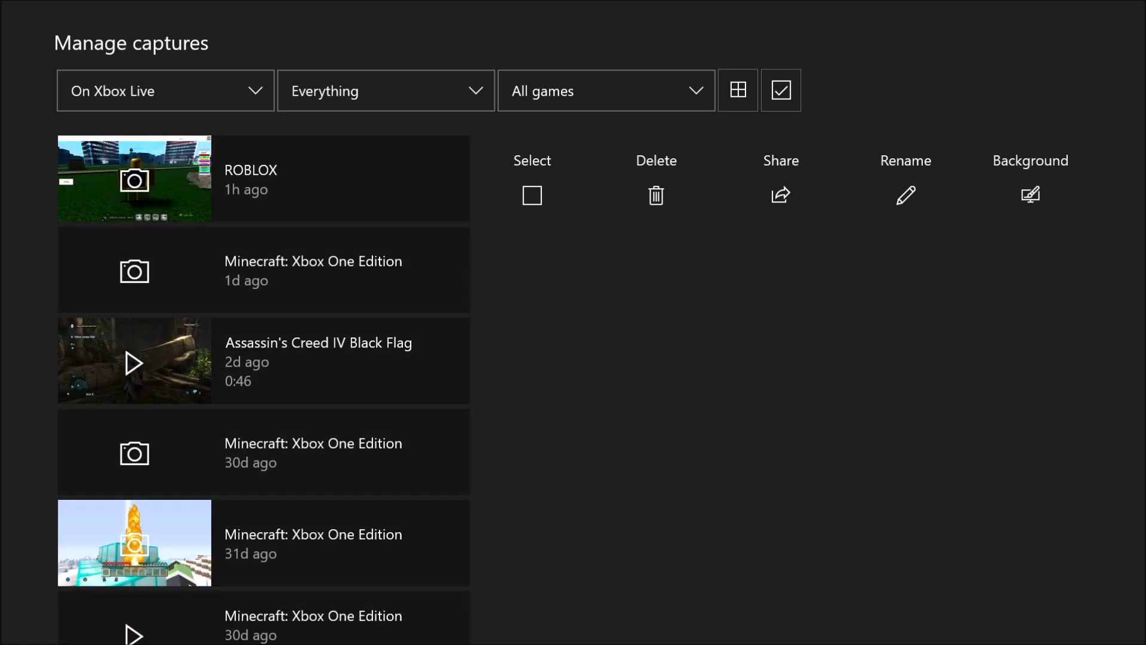
Set the capture type filter from Everything to Game clips.
key(Down)
key(Up)
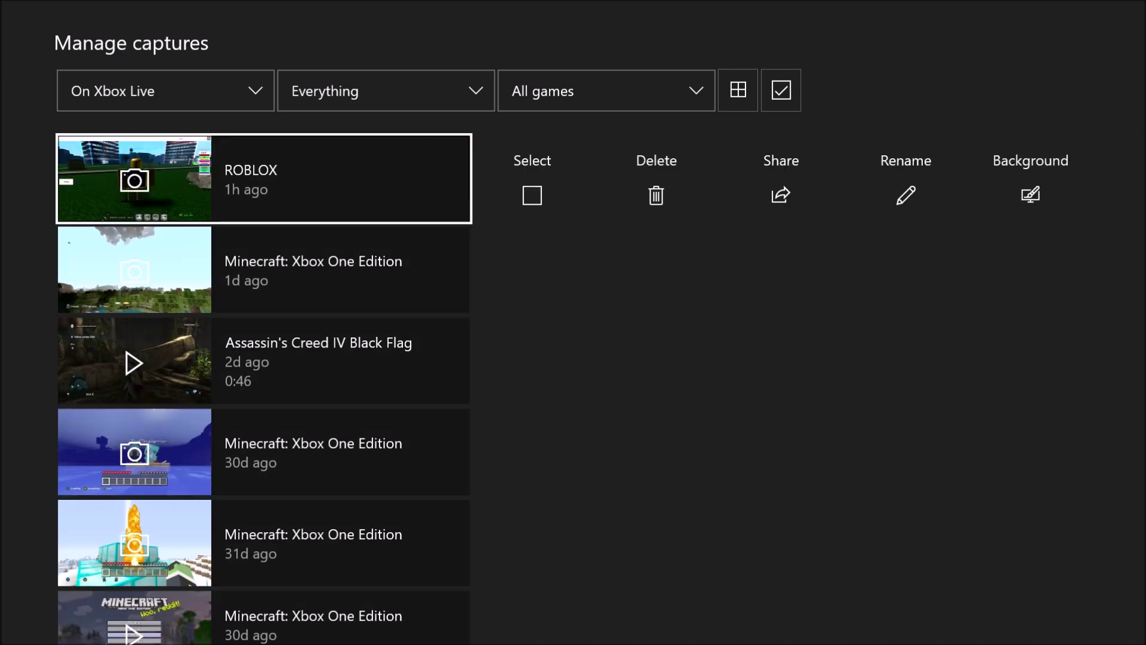
key(Up)
key(Right)
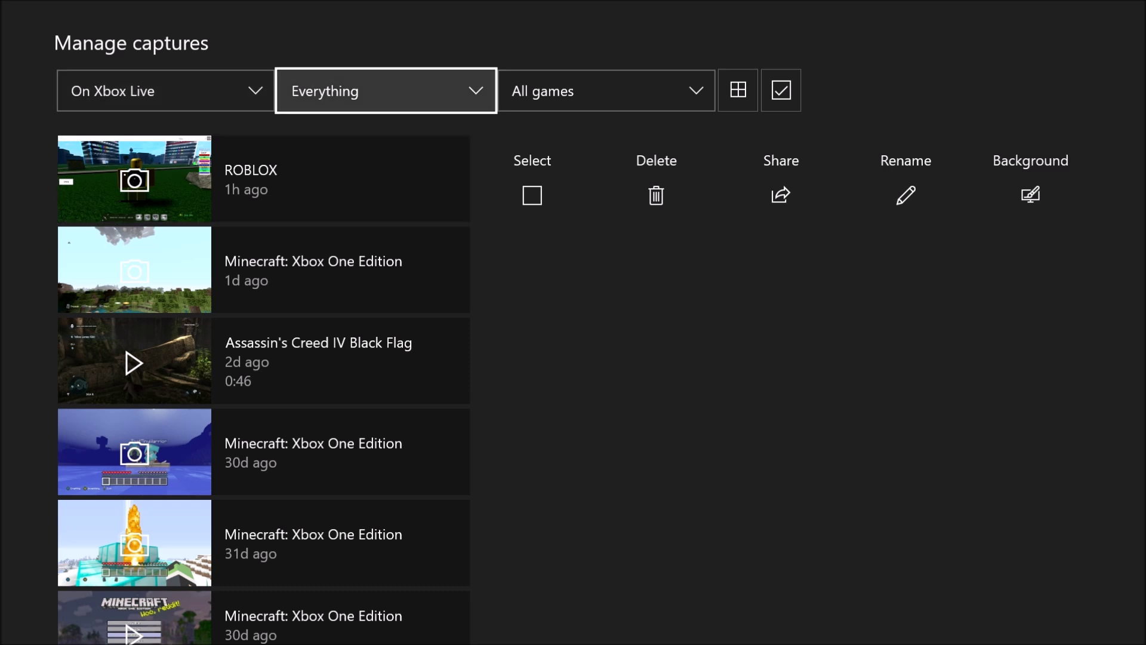
key(Left)
key(Down)
key(Down)
key(Up)
key(Up)
key(Right)
key(Return)
key(Down)
key(Return)
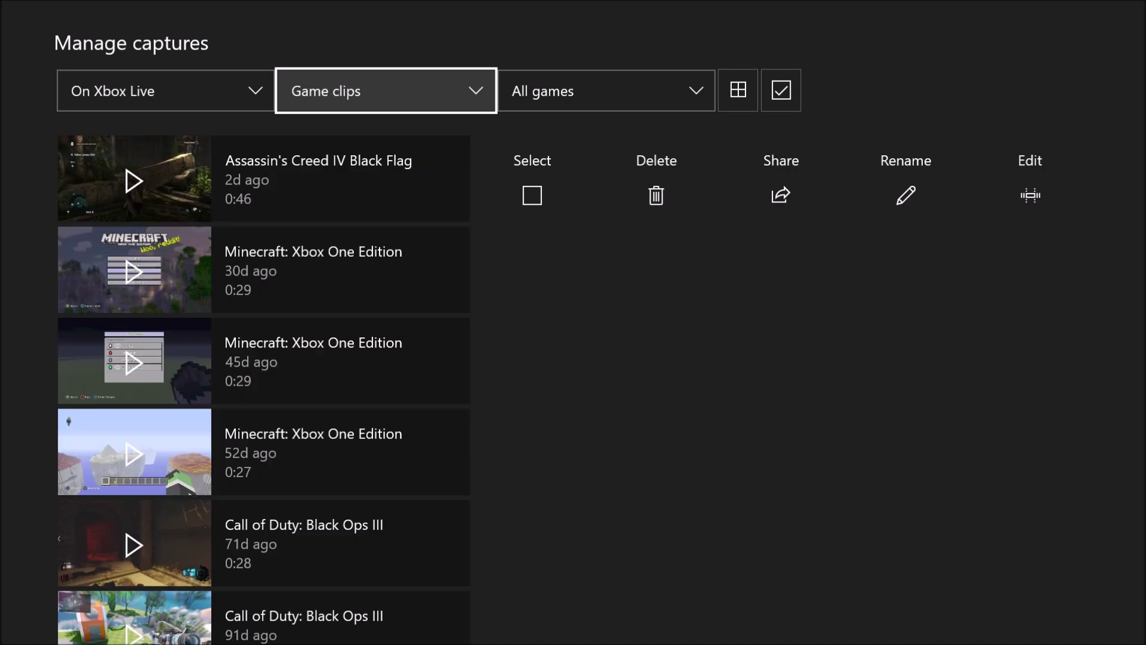
Filter to Minecraft: Xbox One Edition and open the 0:29 clip in the editor.
key(Right)
key(Return)
key(Down)
key(Down)
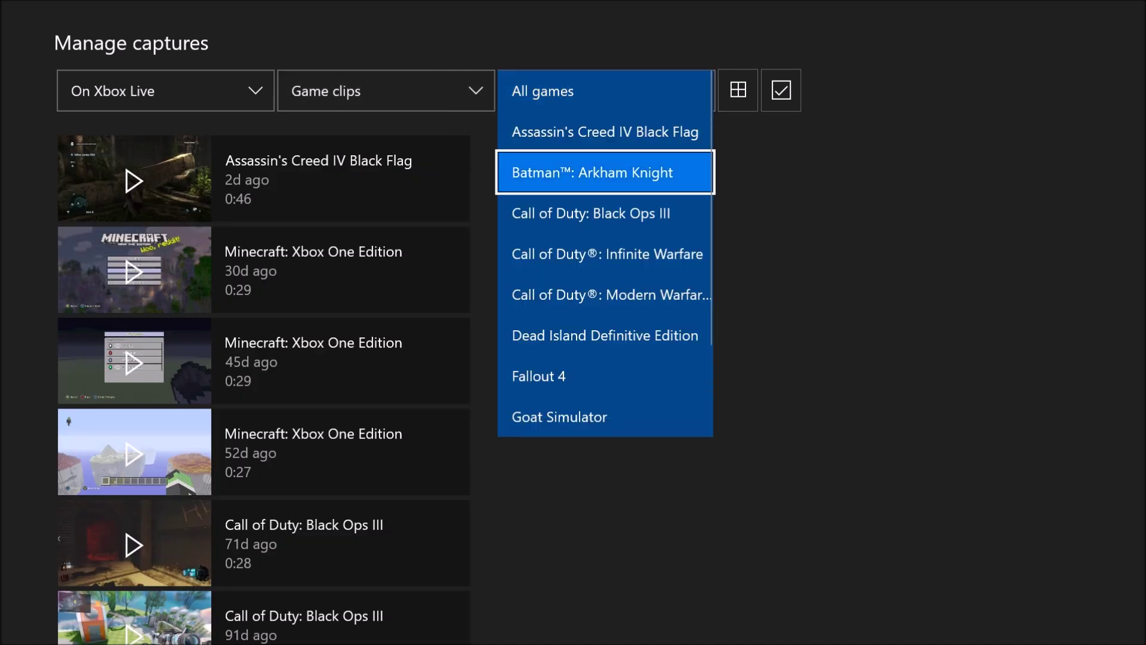
key(Down)
key(Down)
key(Down)
key(Down)
key(Down)
key(Down)
key(Down)
key(Down)
key(Down)
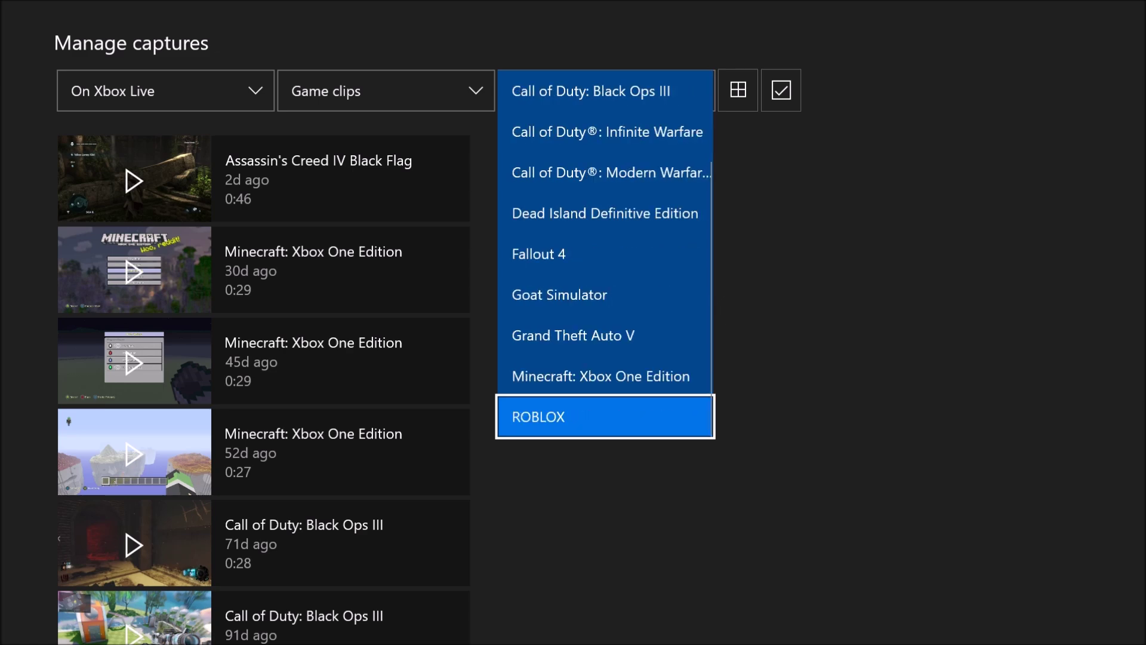
key(Up)
key(Return)
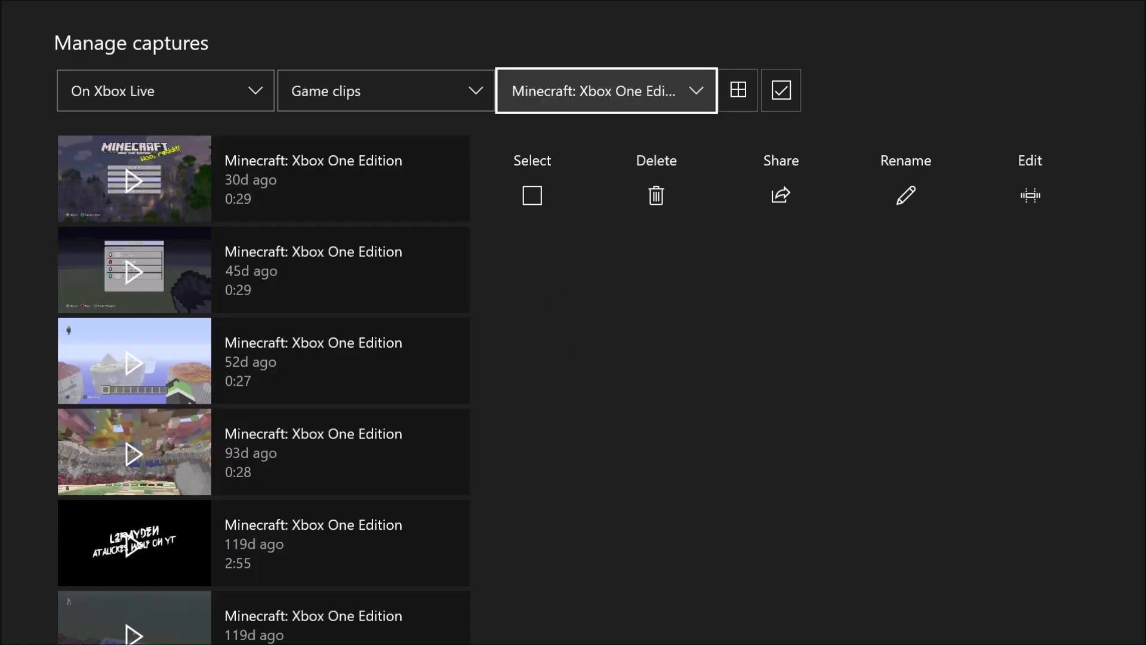
key(Down)
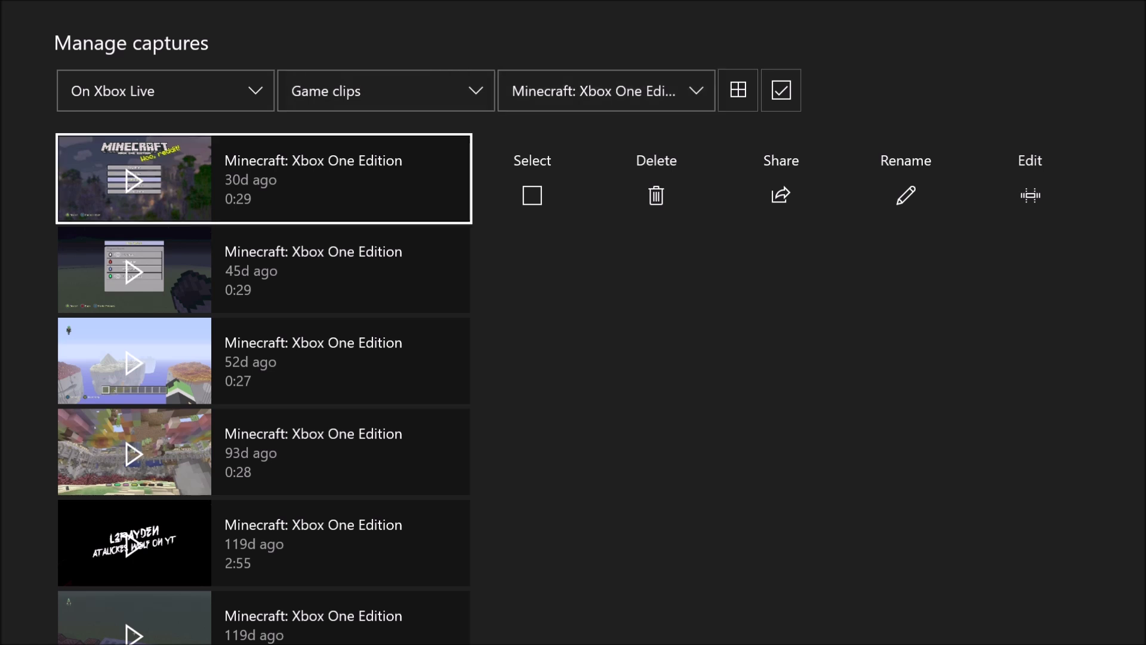
key(Right)
key(Right)
key(Right)
key(Right)
key(Right)
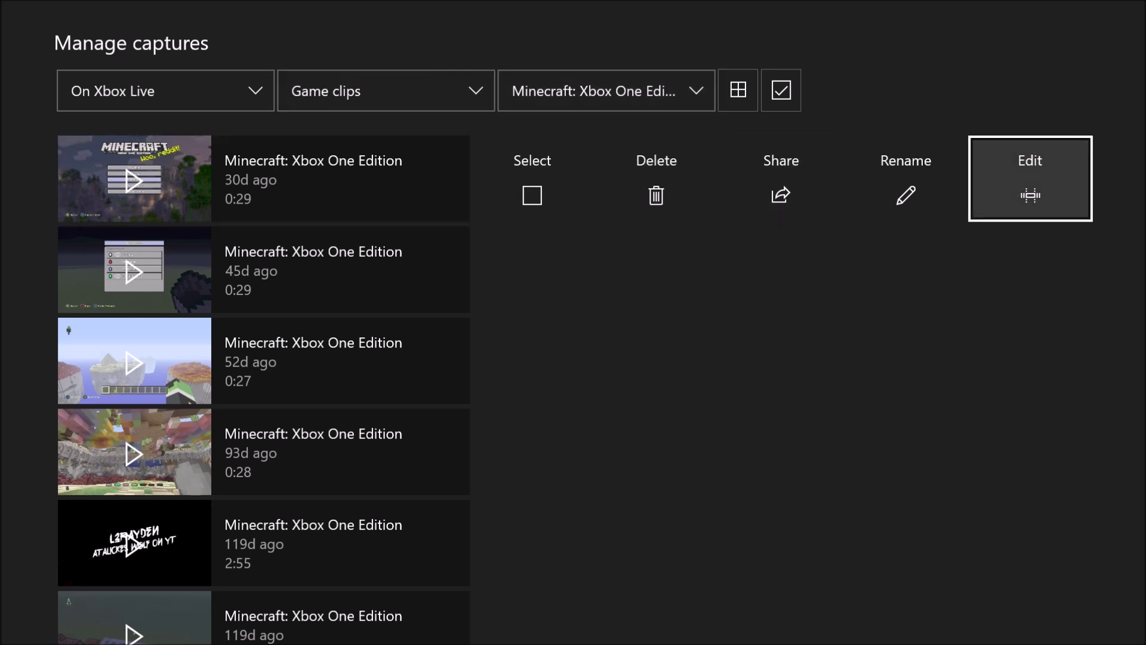
key(Return)
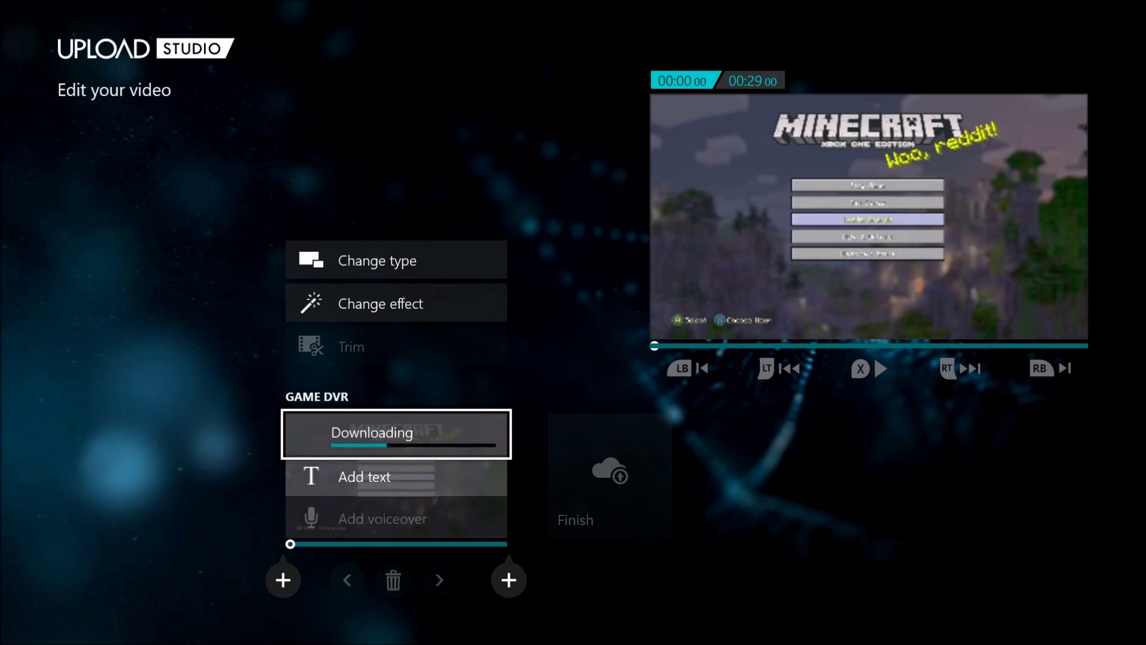
Caption the clip with 'hi' using the Just Text Minecraft effect.
key(Down)
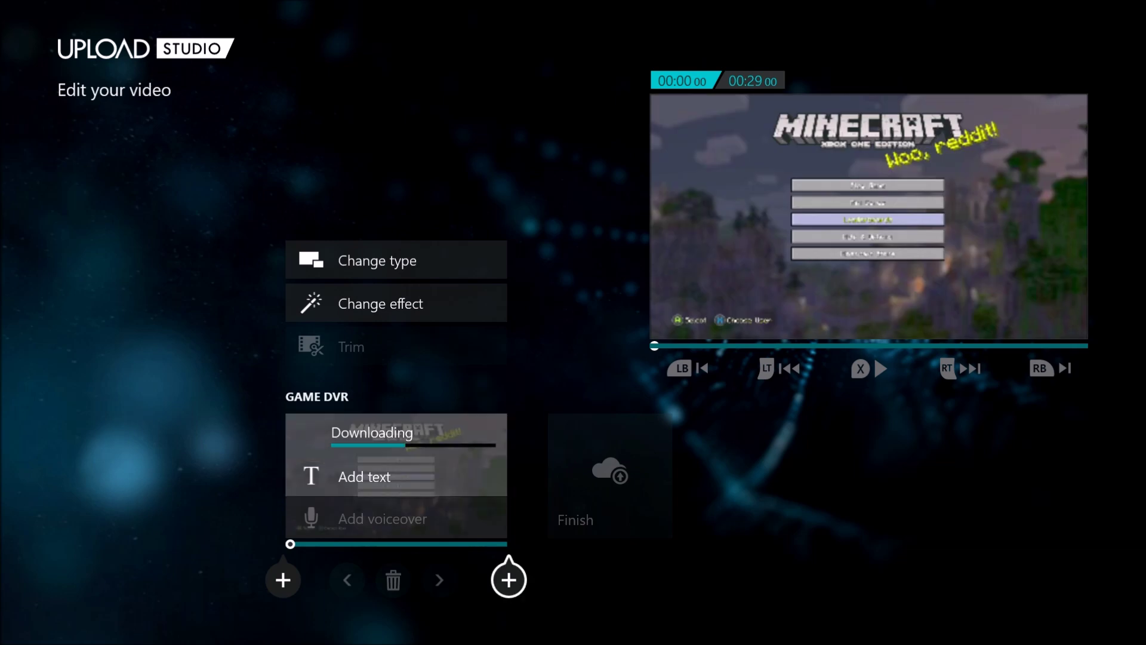
key(Return)
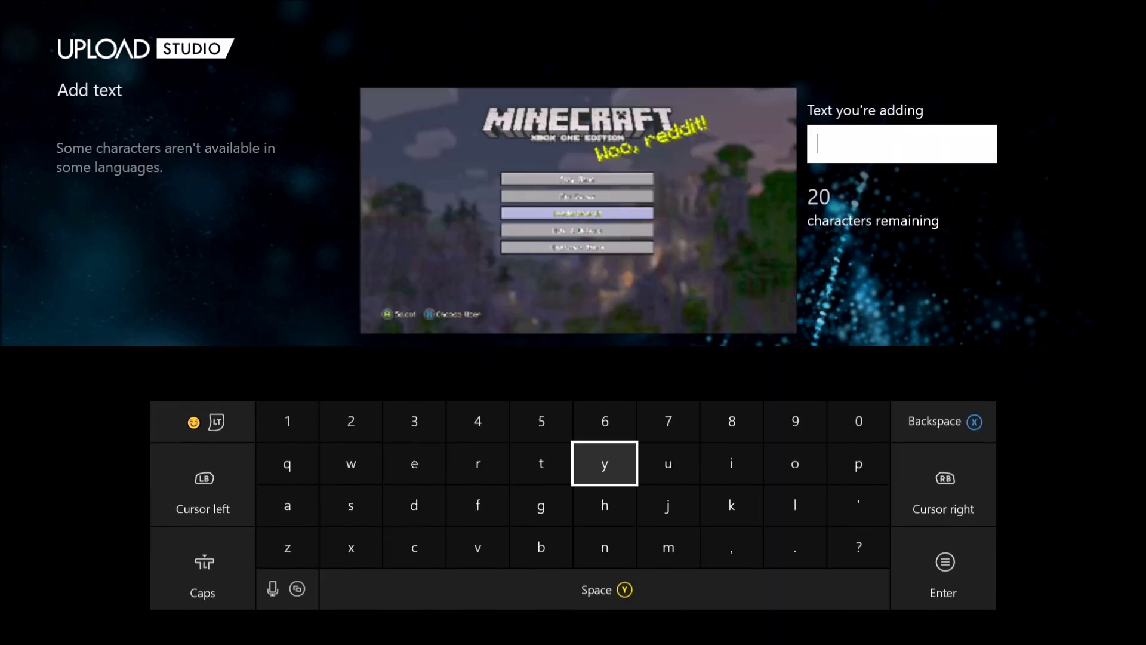
key(Down)
text(h)
key(Up)
key(Right)
key(Right)
text(i)
key(Return)
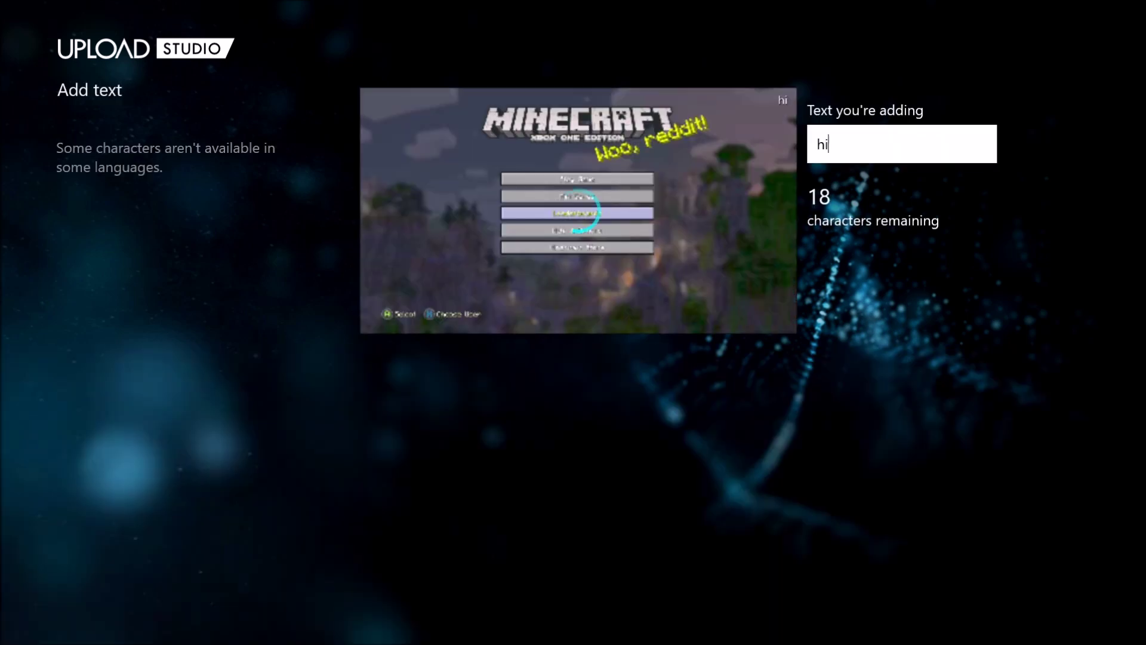
key(Return)
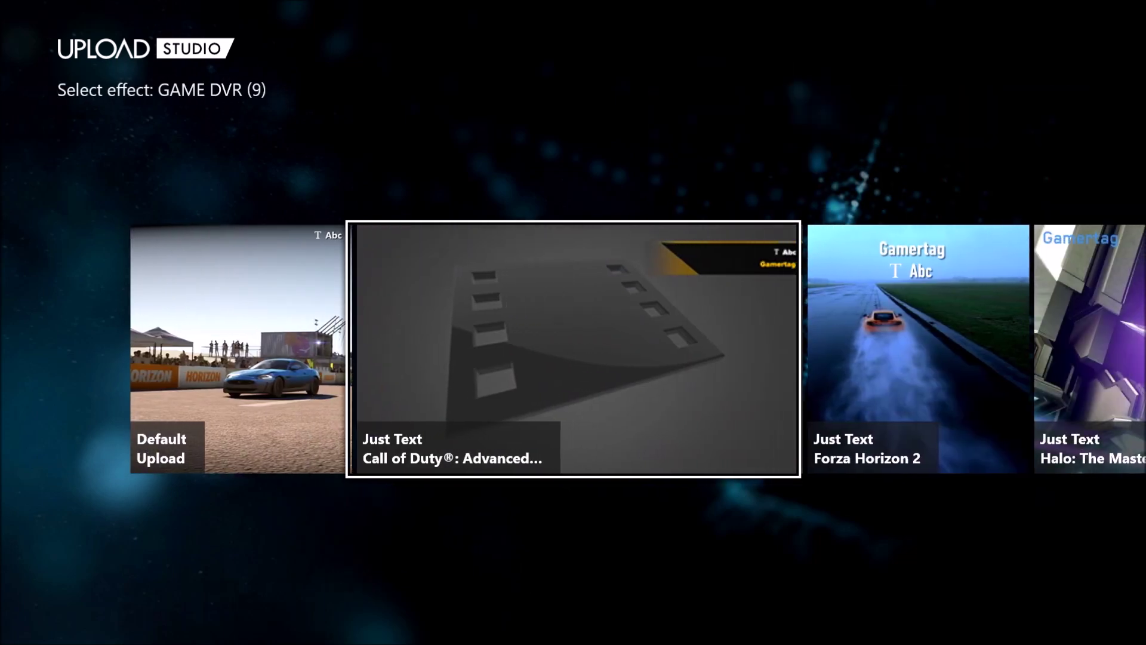
key(Right)
key(Right)
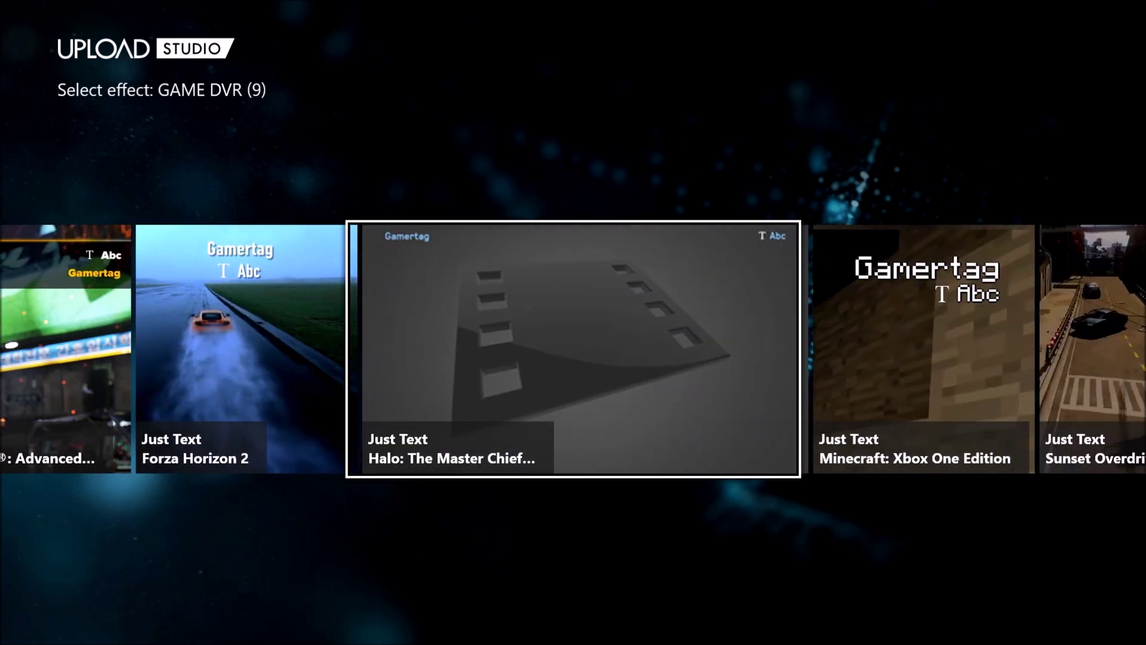
key(Right)
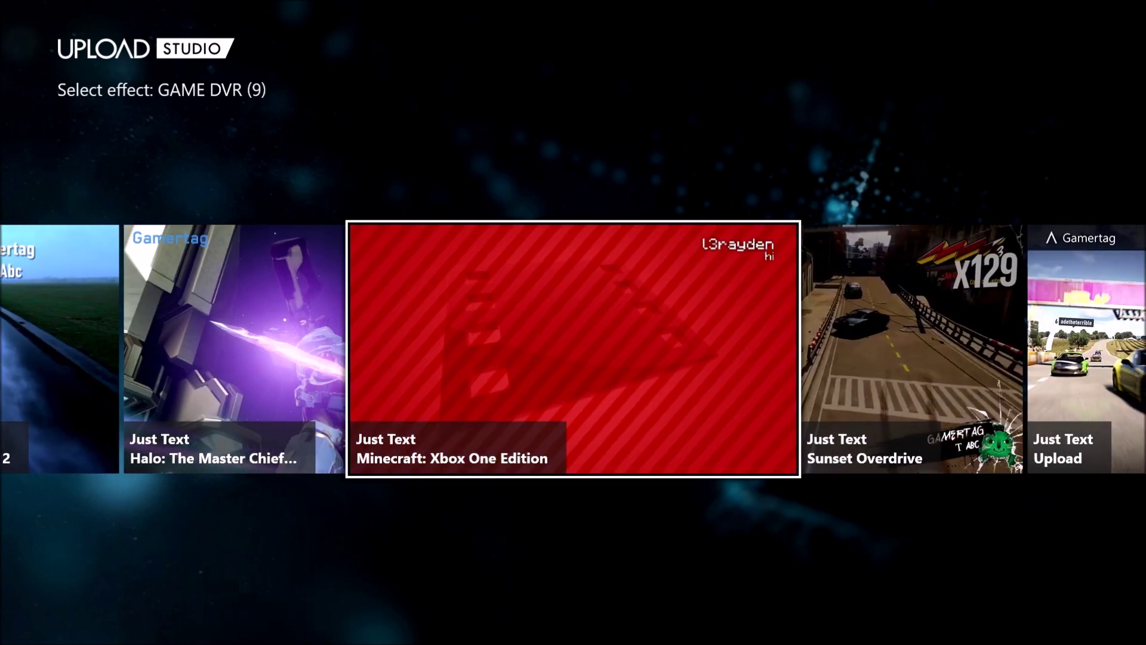
key(Return)
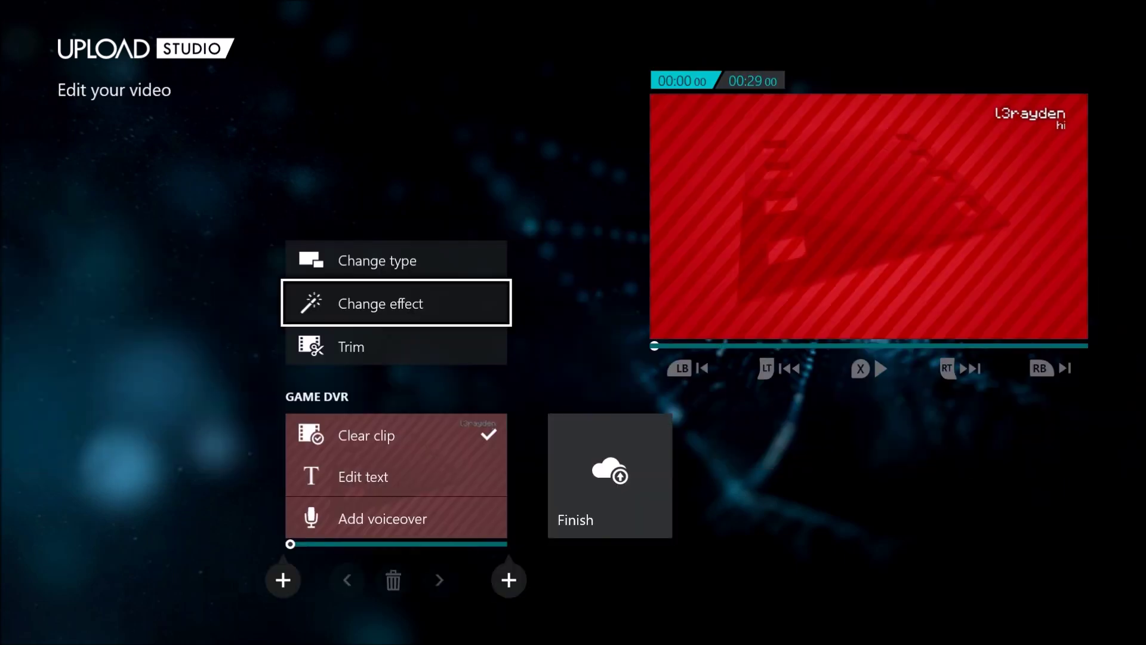
Insert an empty clip slot before the gameplay clip.
key(Down)
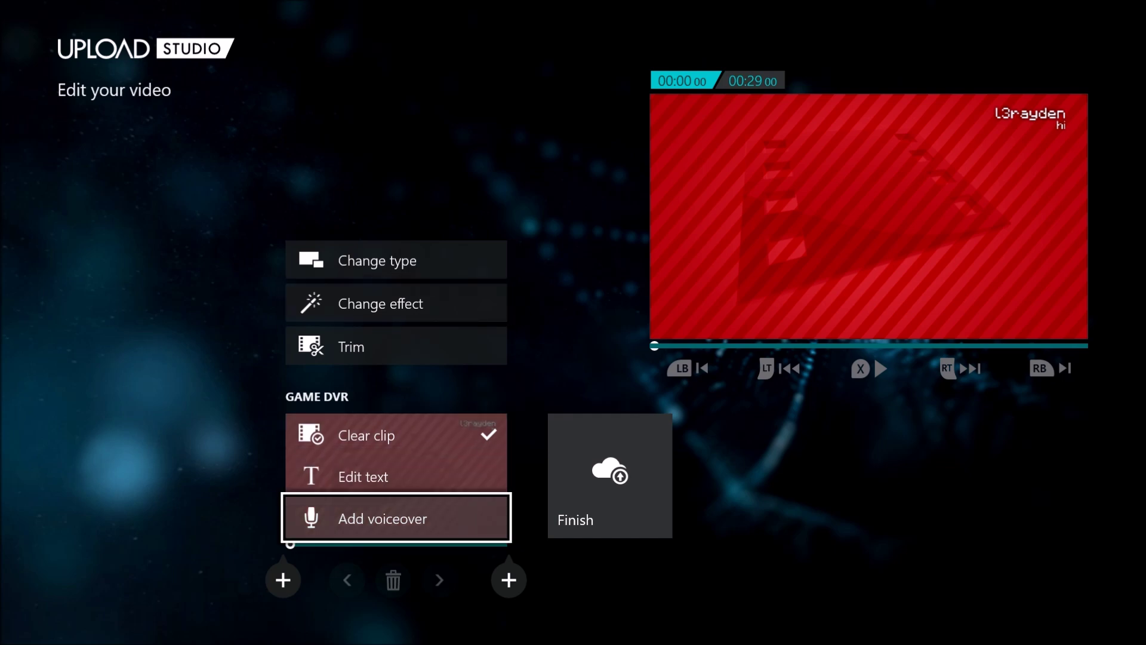
key(Down)
key(Left)
key(Return)
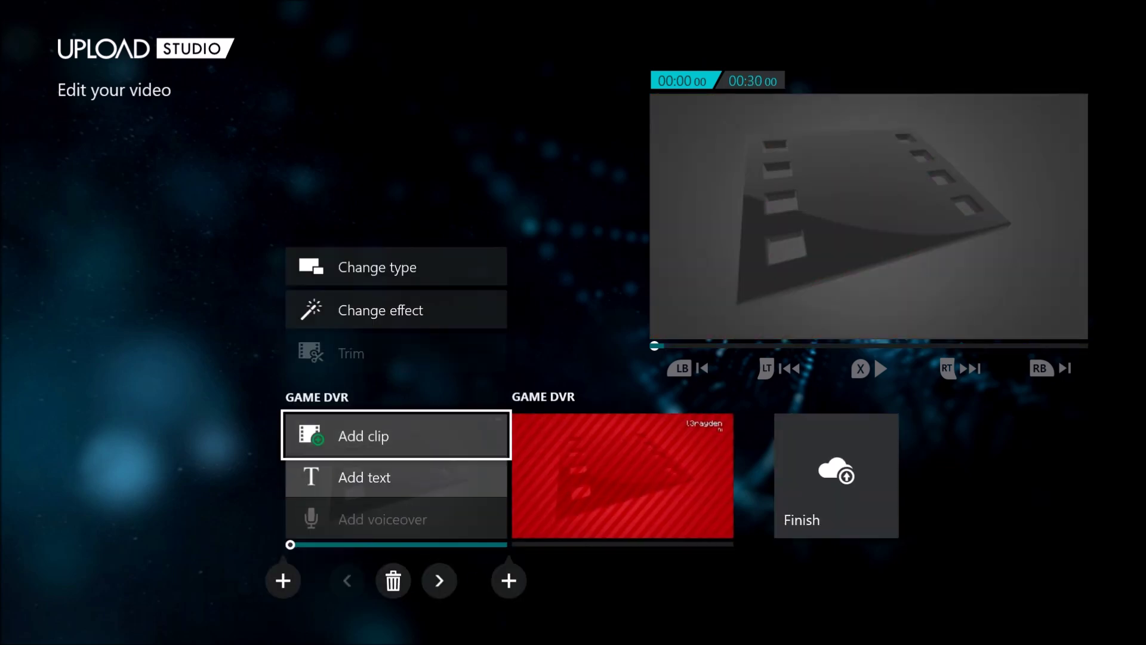
Make the empty slot a Splash segment using the Minecraft Blocks effect.
key(Return)
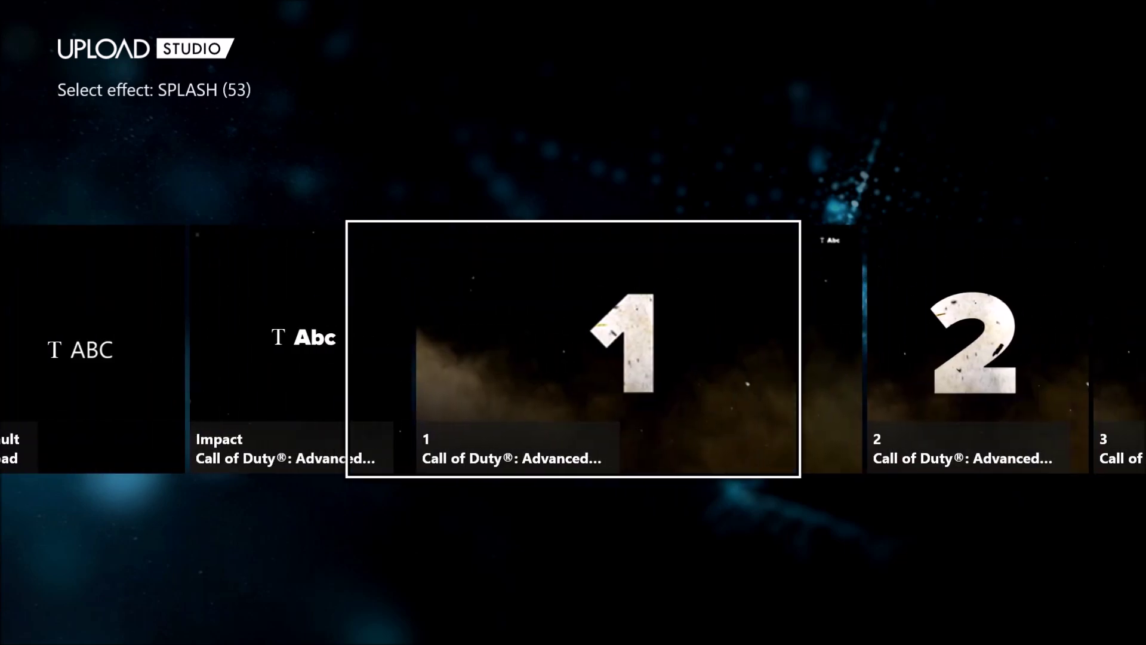
key(Right)
key(Right)
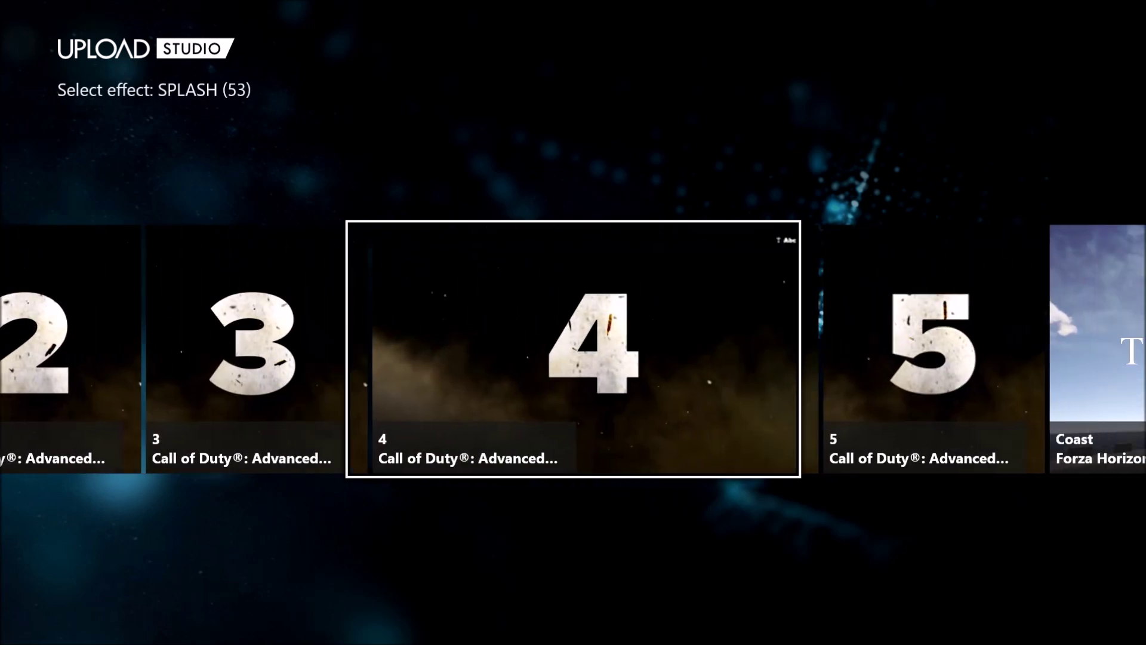
key(Right)
key(Right)
key(Right)
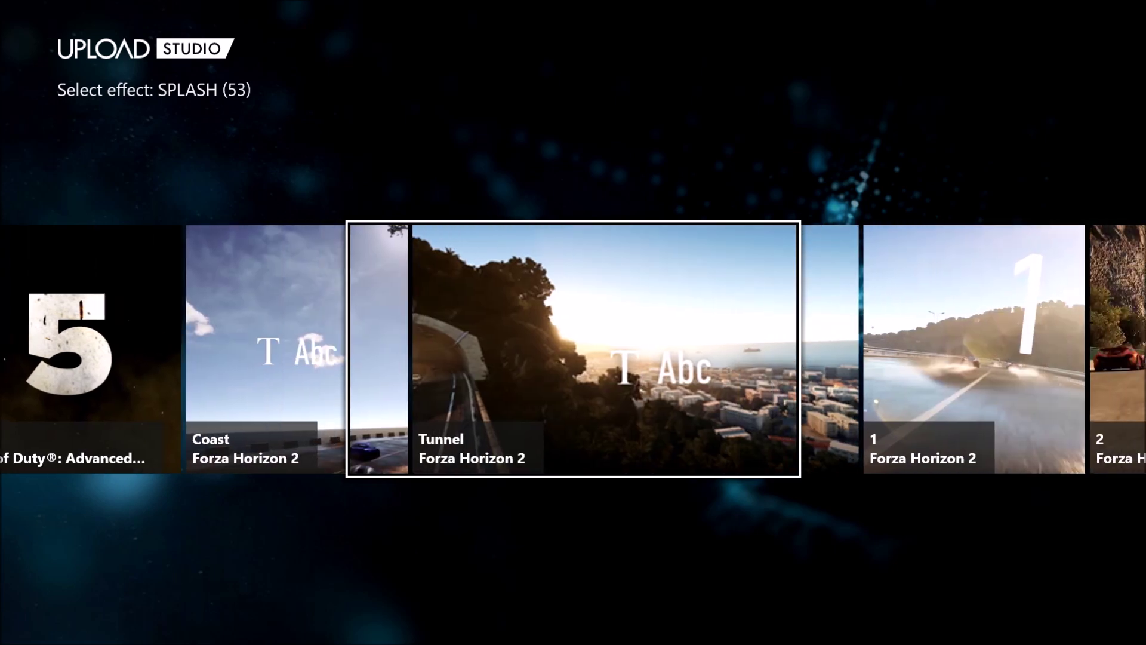
key(Right)
key(Right)
key(Right)
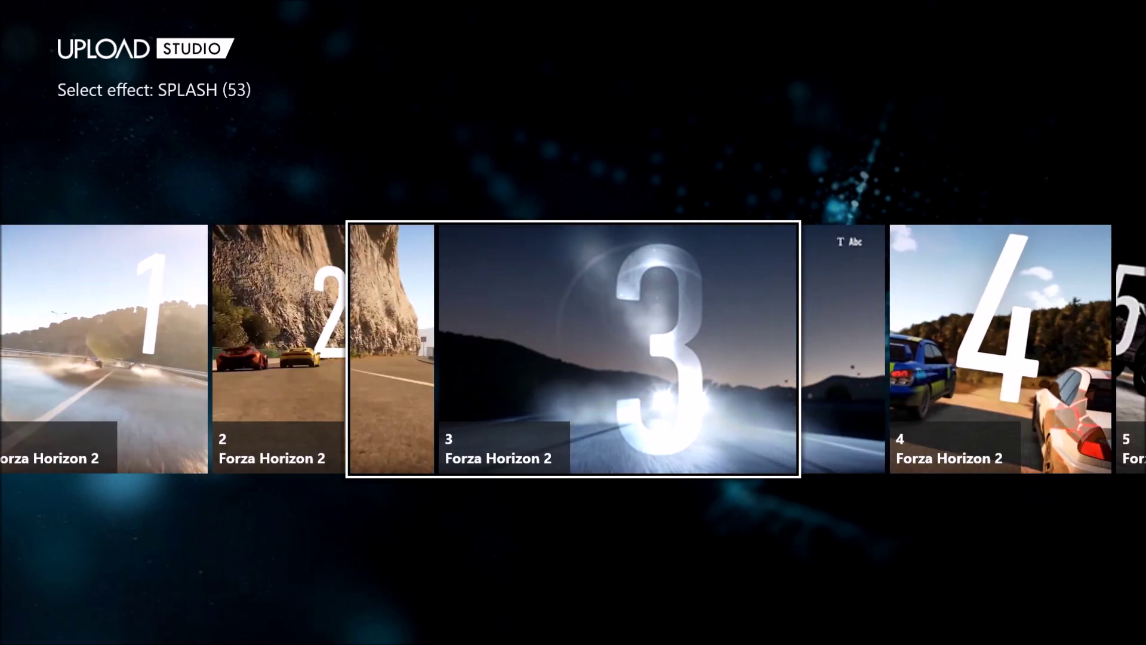
key(Right)
key(Right)
key(Right)
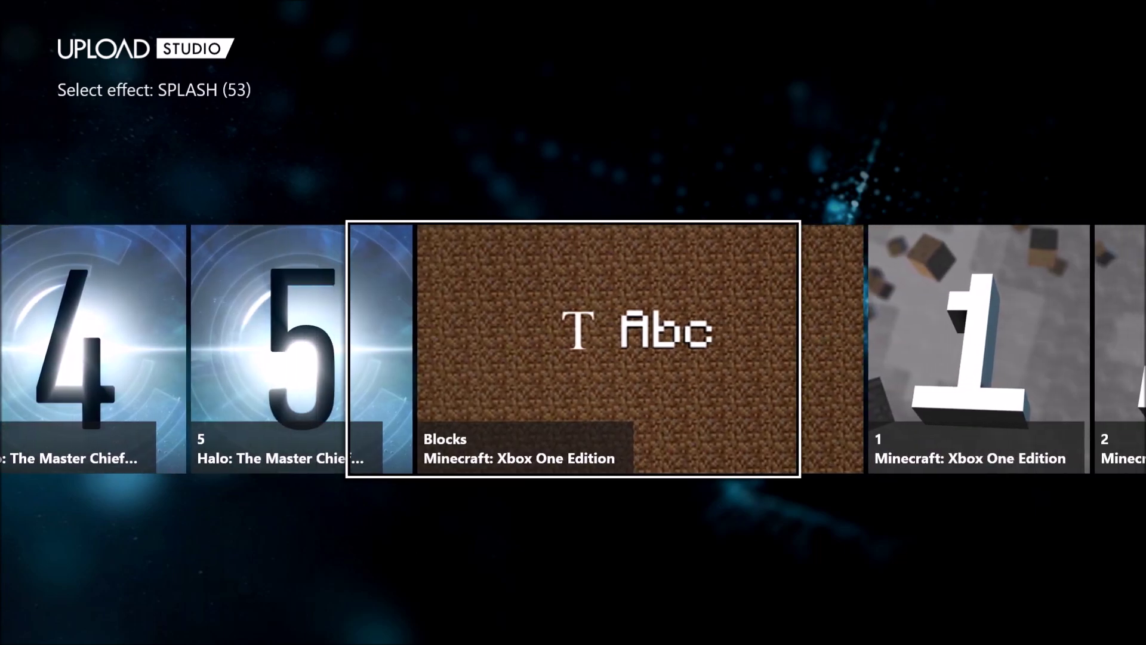
key(Return)
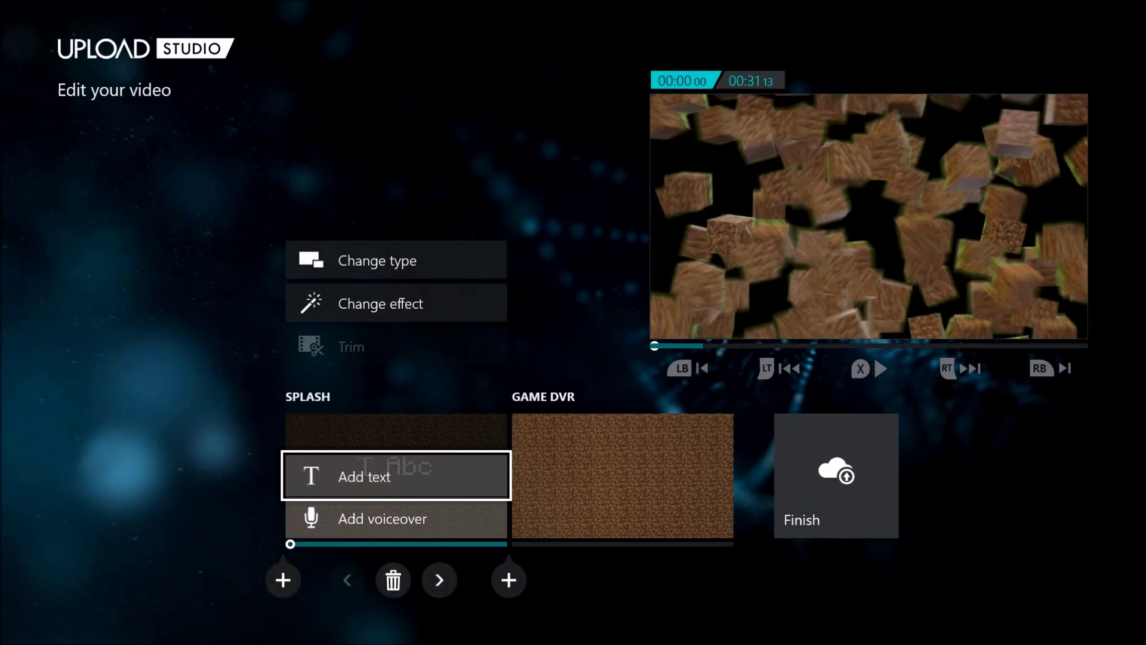
Add the text 'enjoy' to the splash and insert a new clip slot after it.
key(Return)
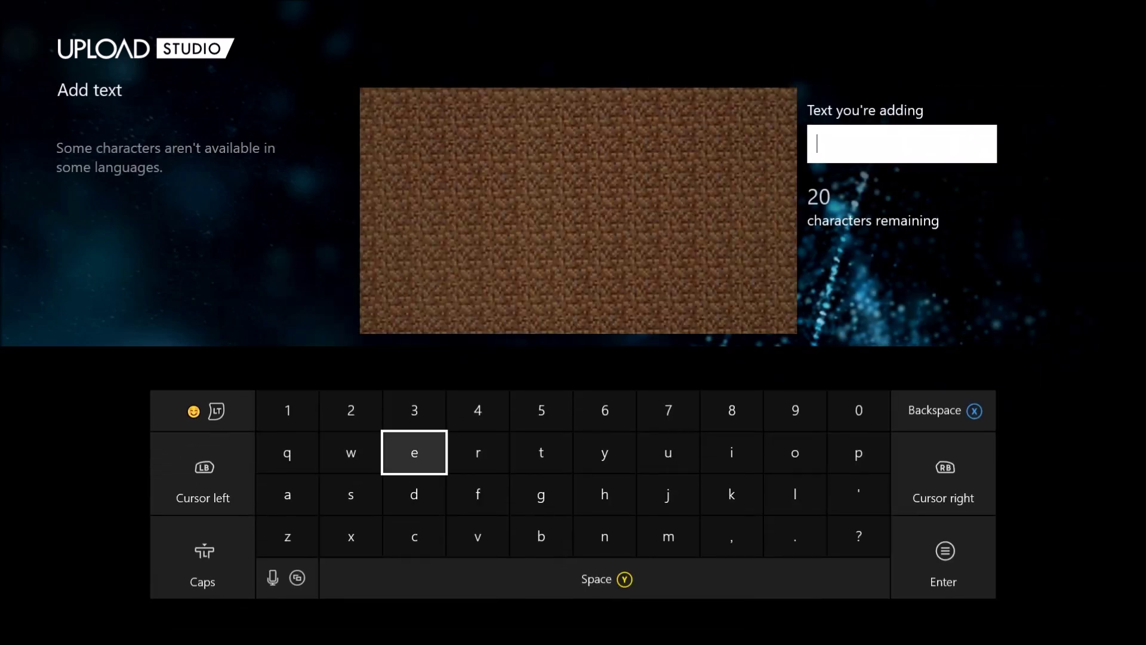
text(enk)
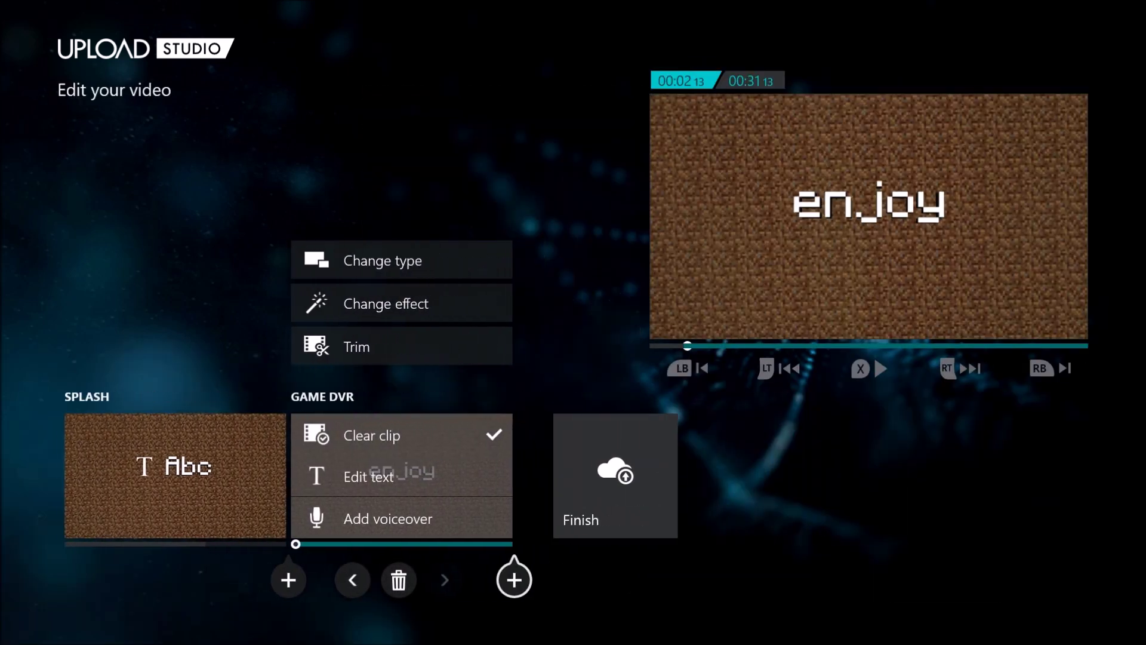
key(Return)
key(Up)
key(Up)
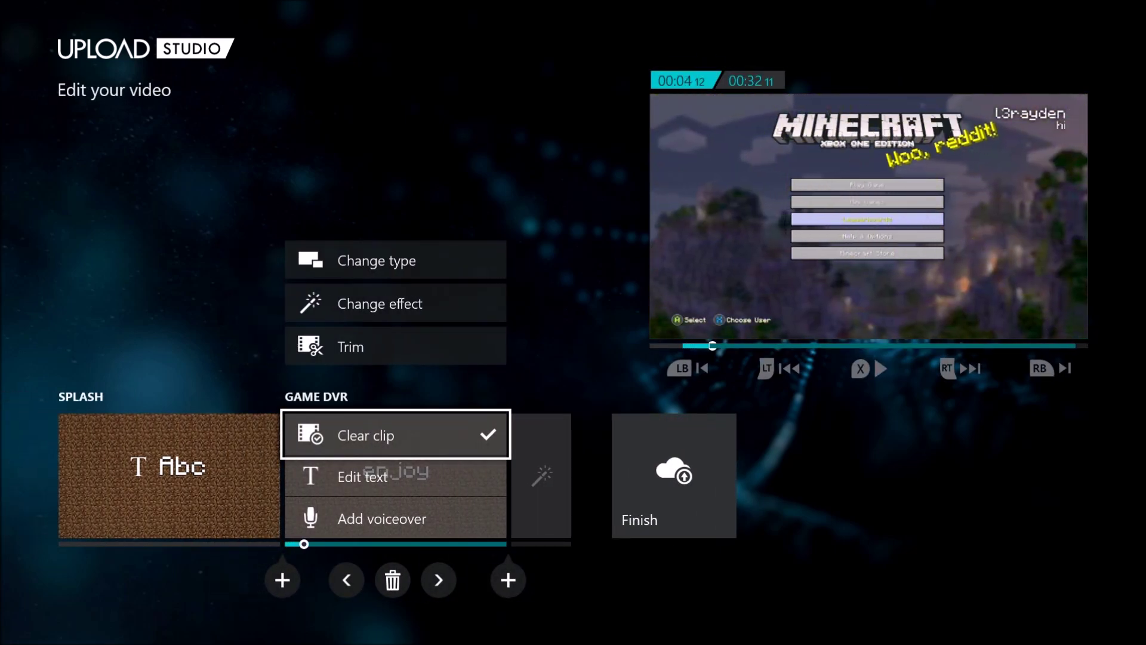
Fast-forward the edited clip's preview through to the end of the timeline.
key(Right)
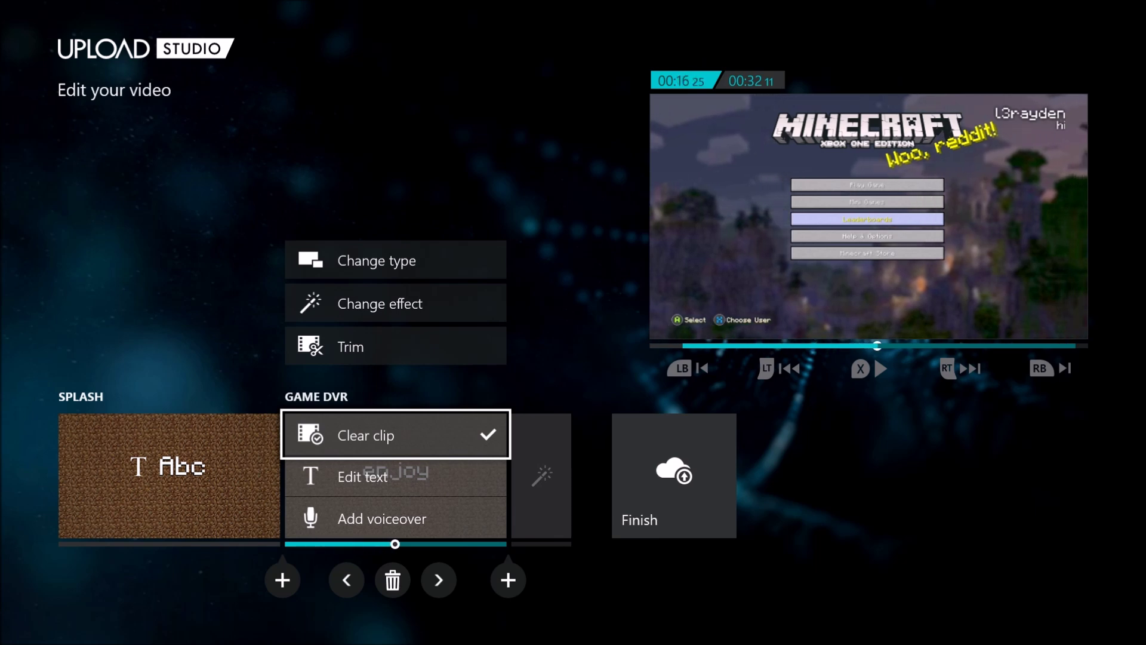
key(Escape)
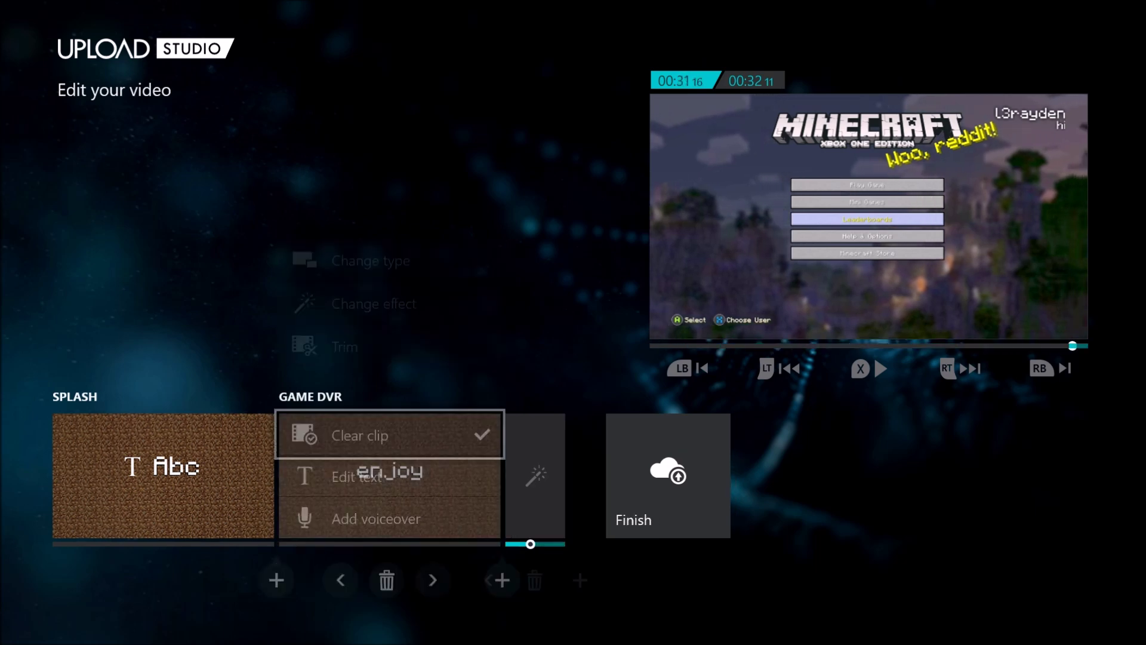
key(Right)
Record a voiceover over the Game DVR gameplay clip and play the preview to the end.
key(Left)
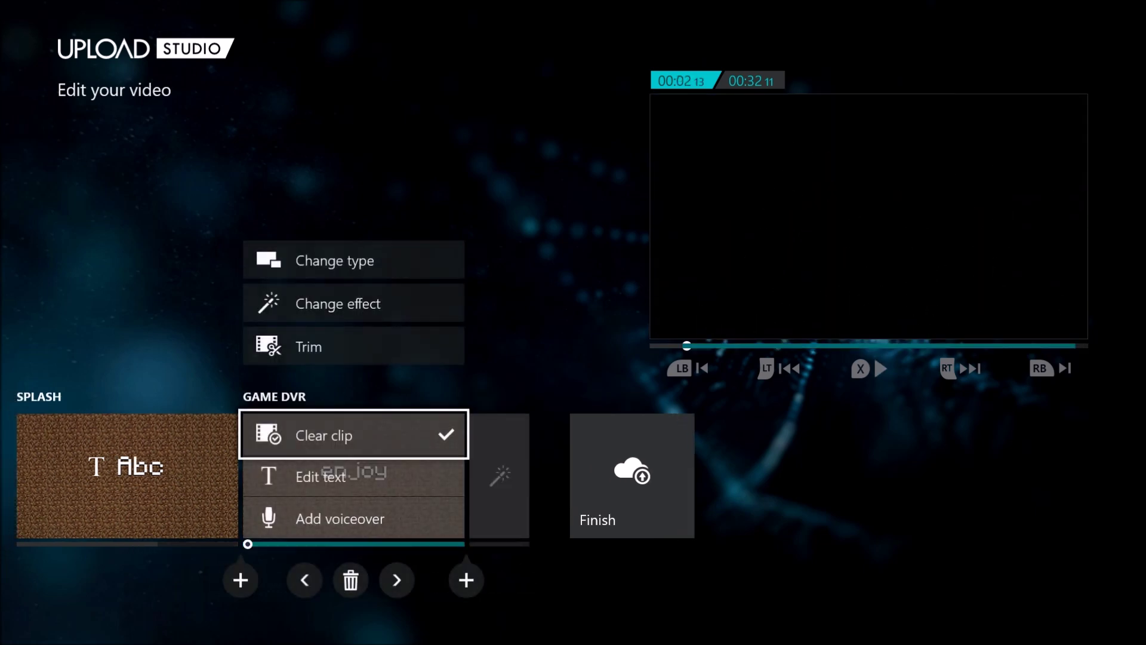
key(Left)
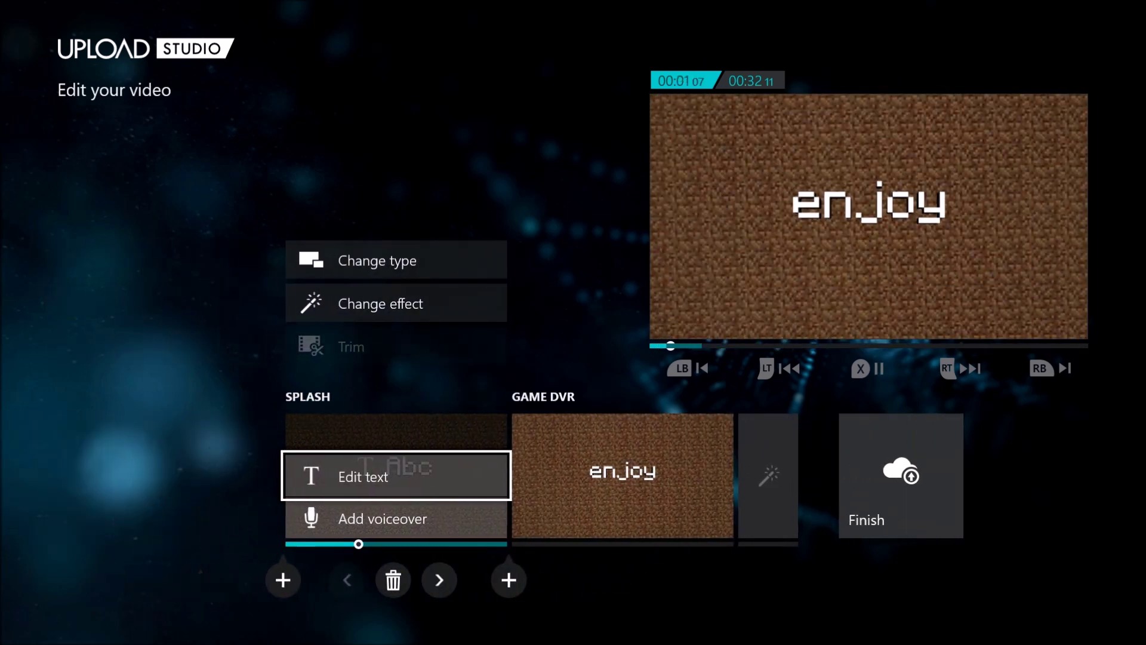
key(Right)
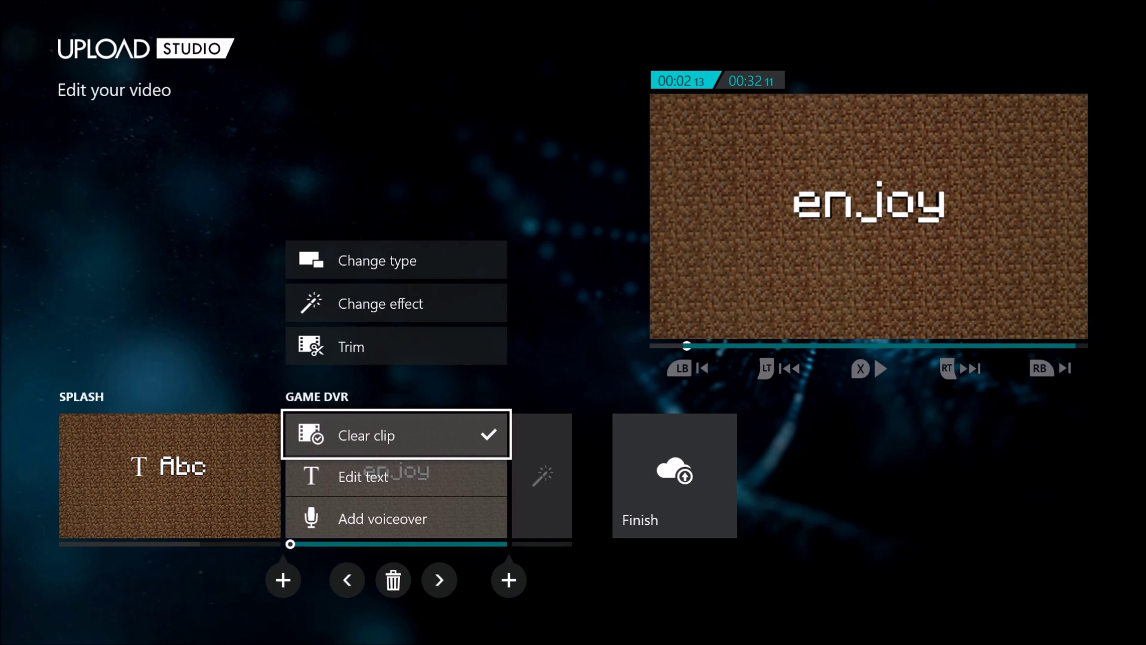
key(Up)
key(Down)
key(Down)
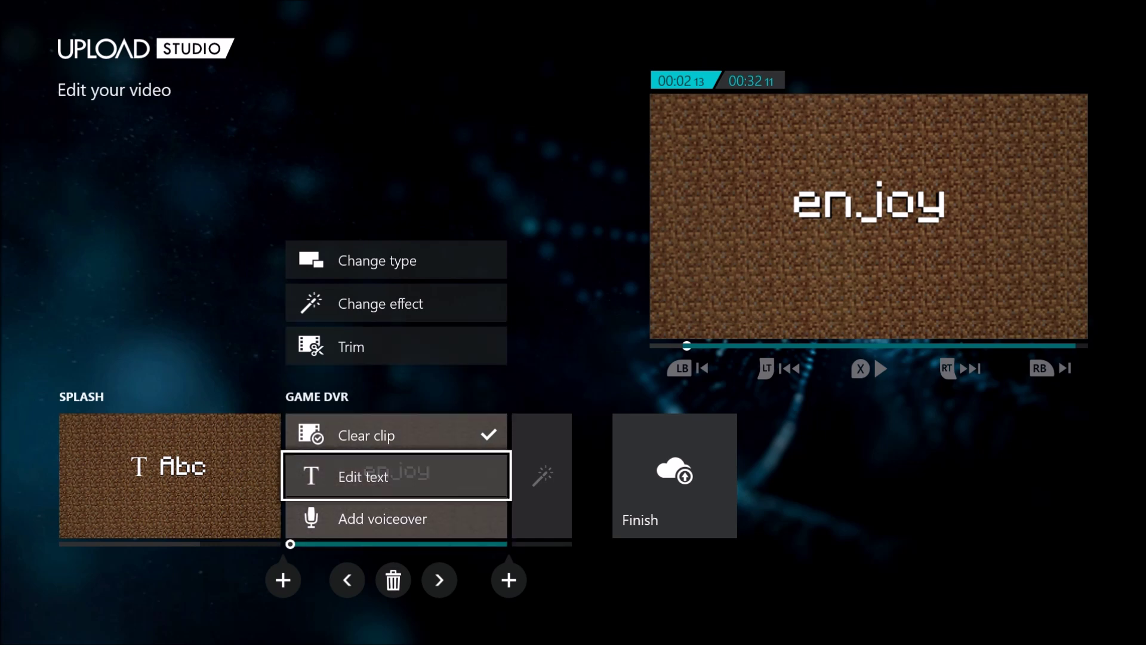
key(Down)
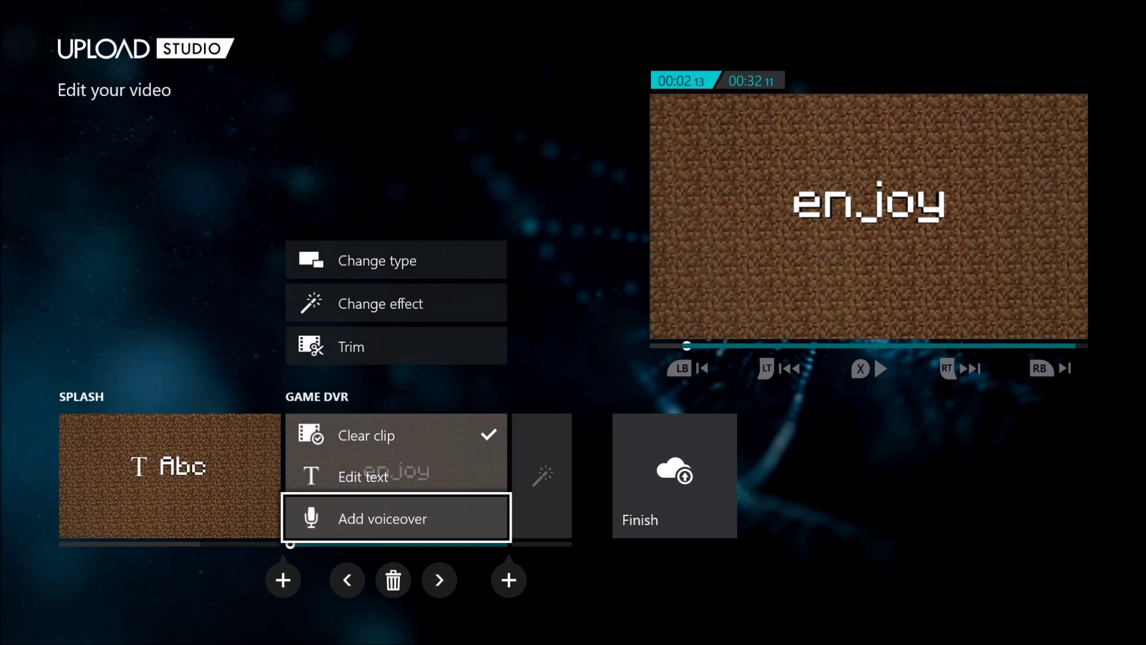
key(Return)
key(Return)
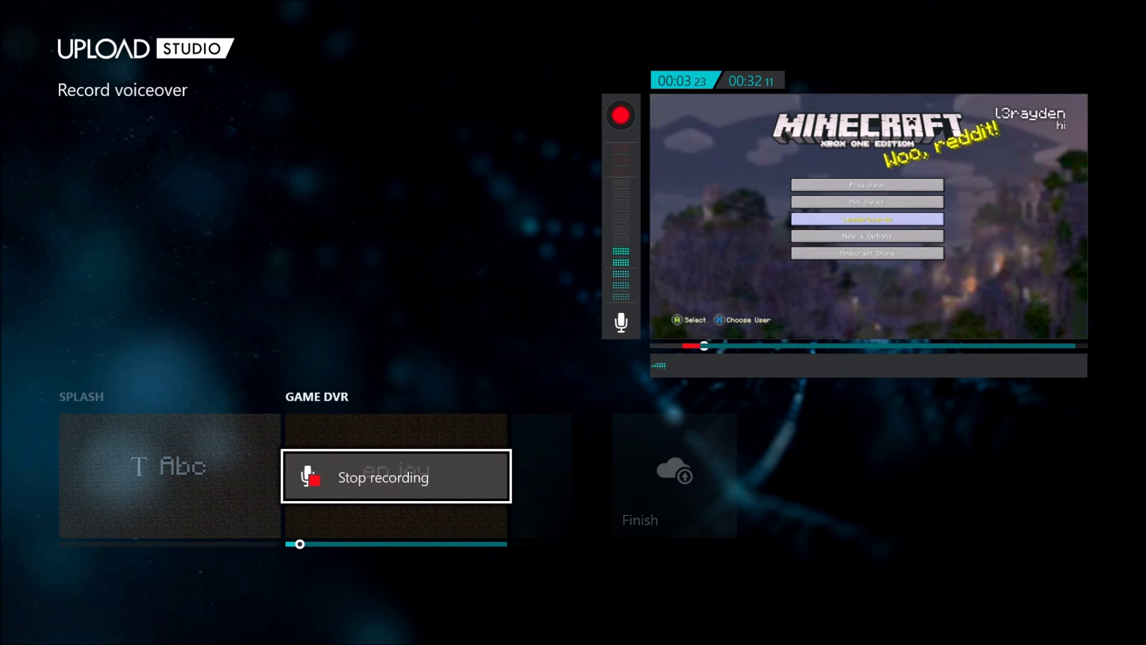
key(Return)
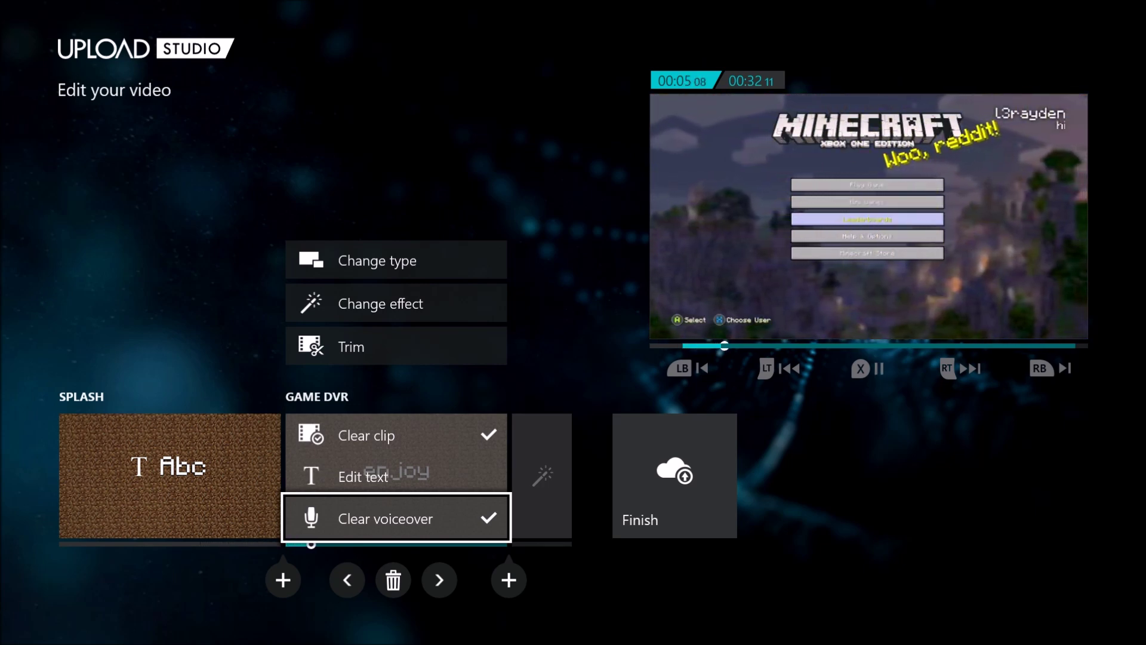
key(x)
key(Escape)
key(Right)
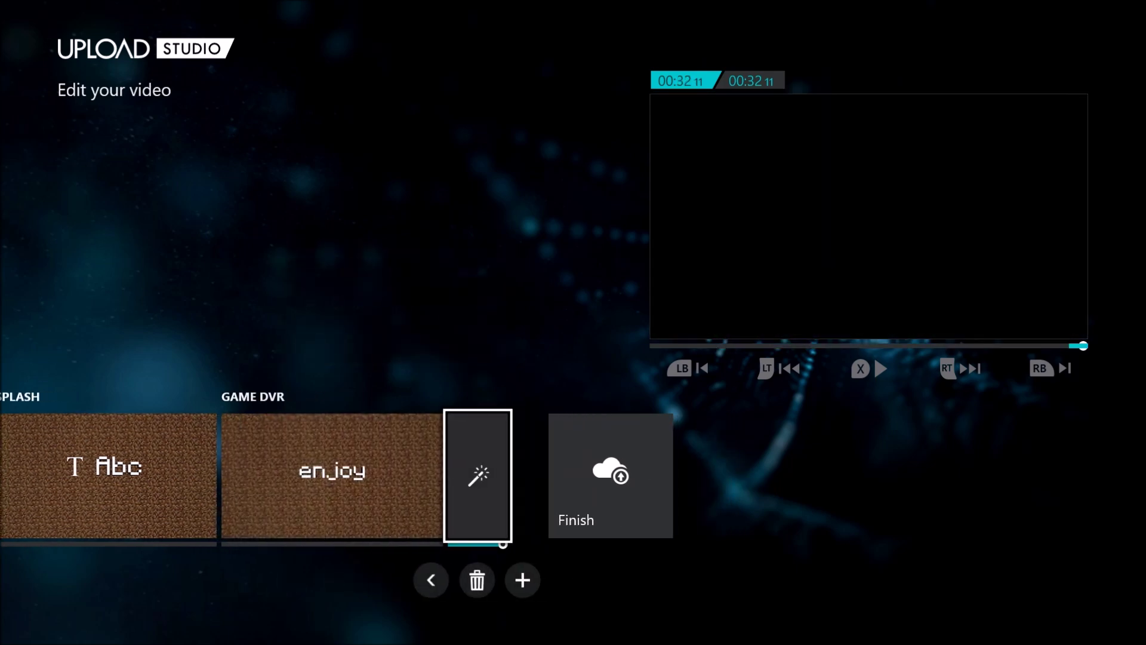
key(Left)
key(Left)
key(Right)
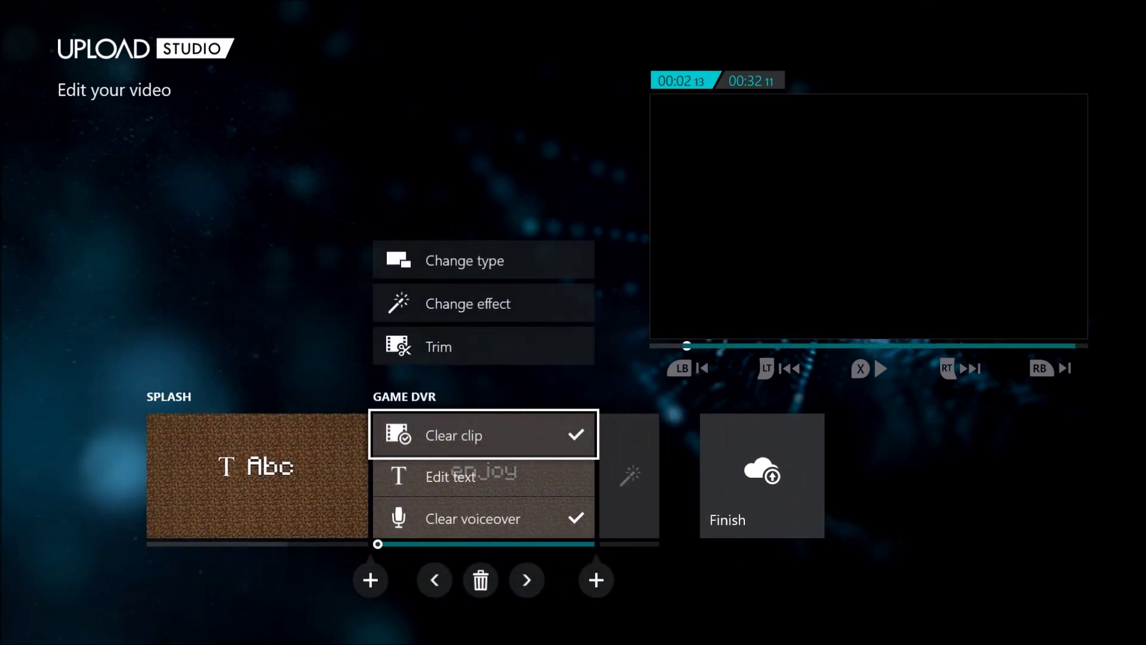
key(Right)
key(Right)
key(Left)
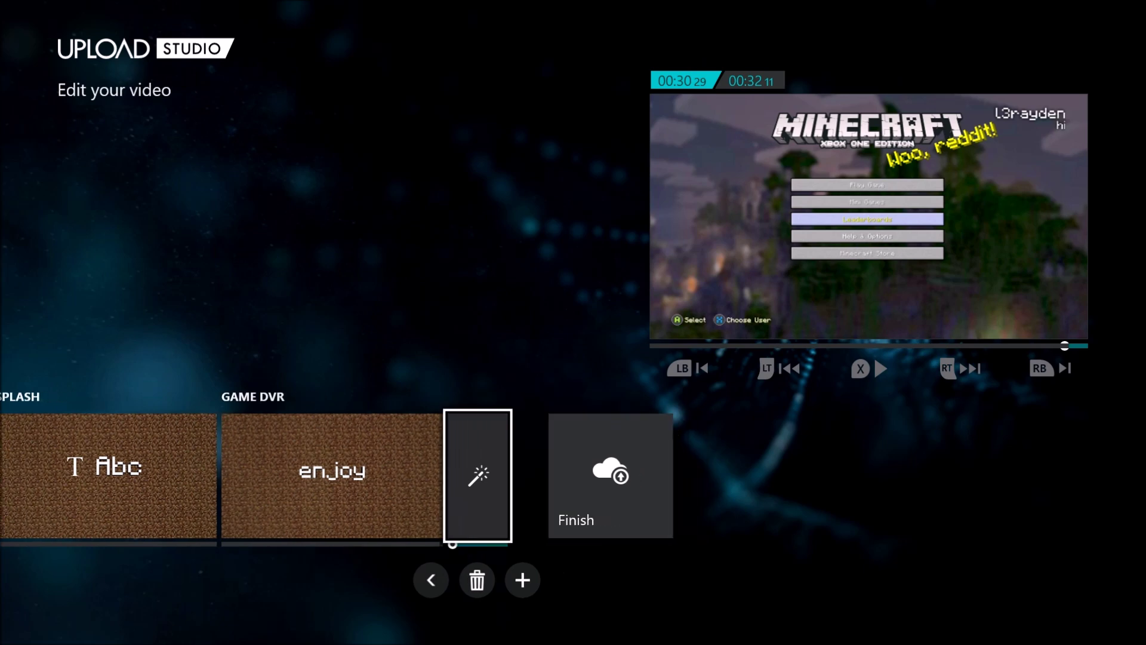
key(Left)
key(Right)
key(Right)
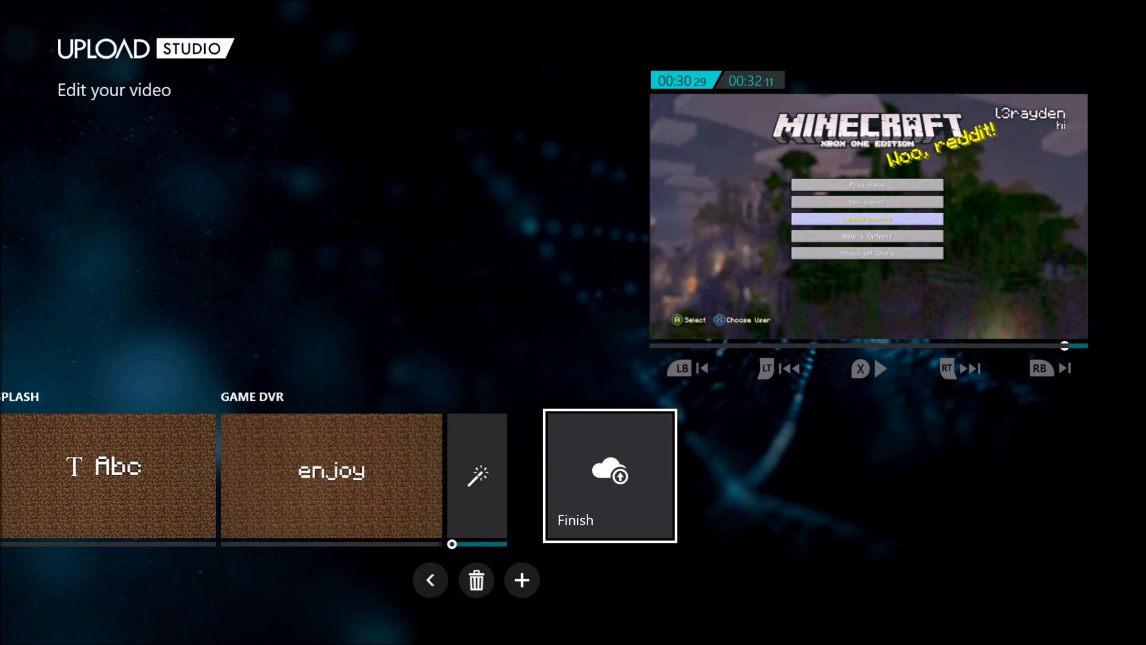
key(Left)
key(Left)
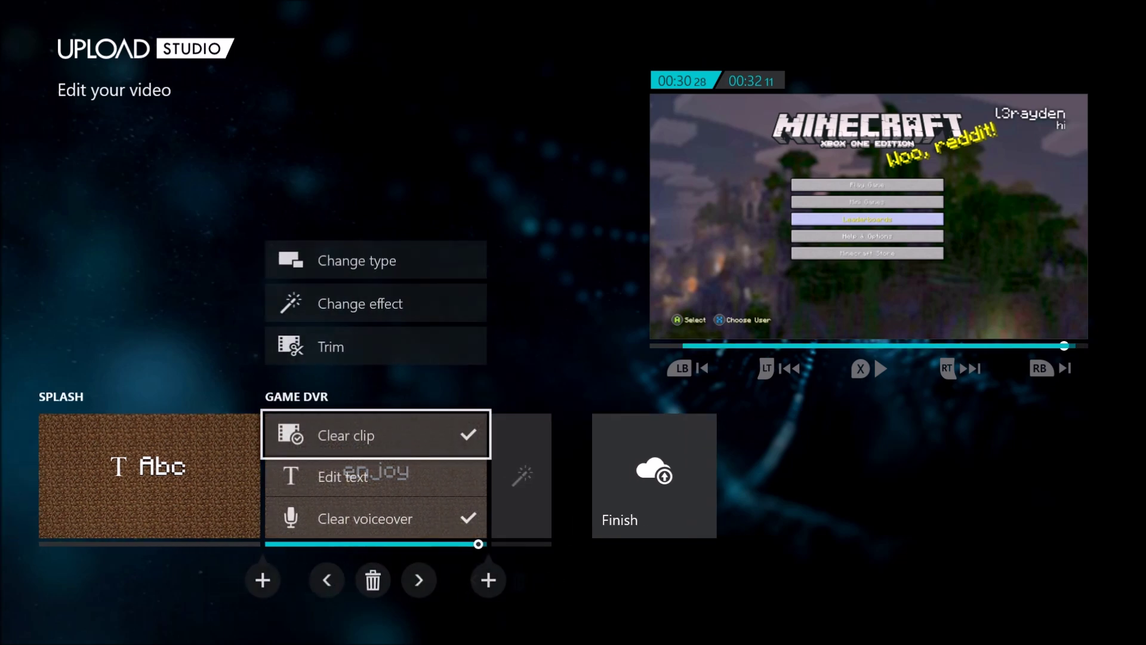
key(Right)
key(Right)
key(Return)
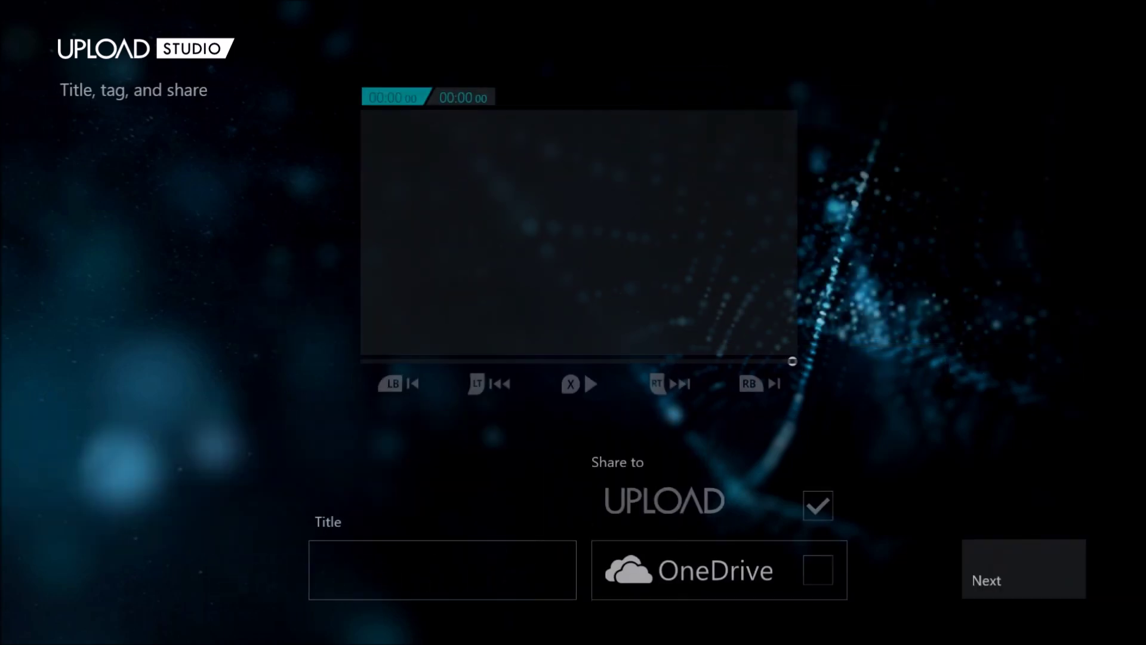
Enter a title on the Title, tag, and share page and go on to Ready to upload?
key(Right)
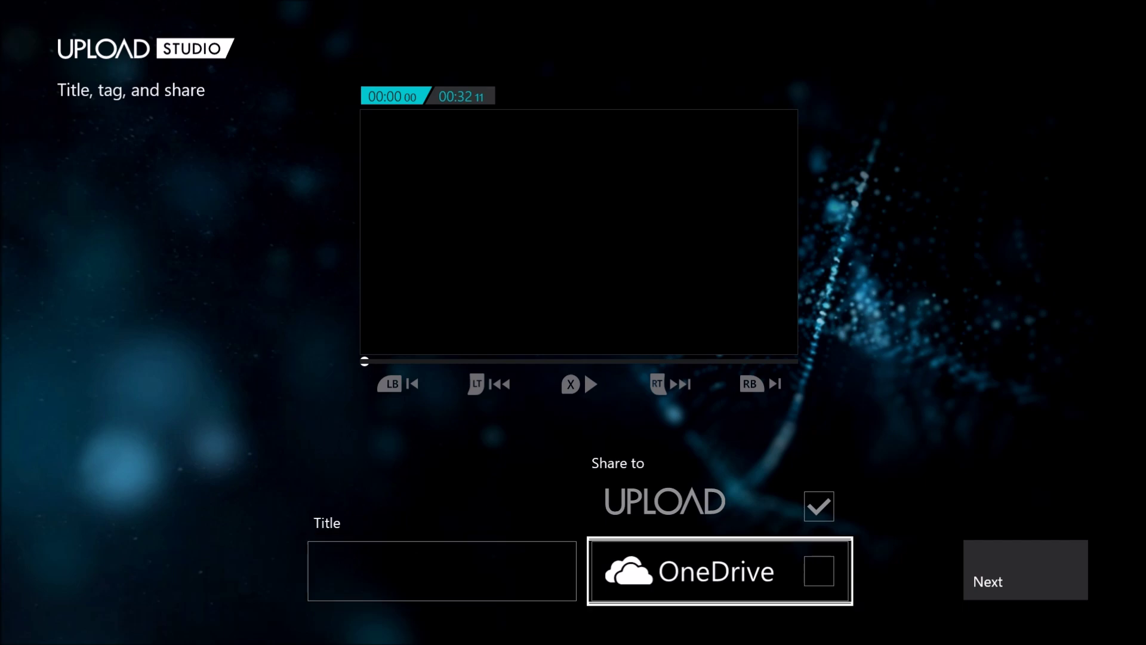
key(Left)
key(Right)
key(Left)
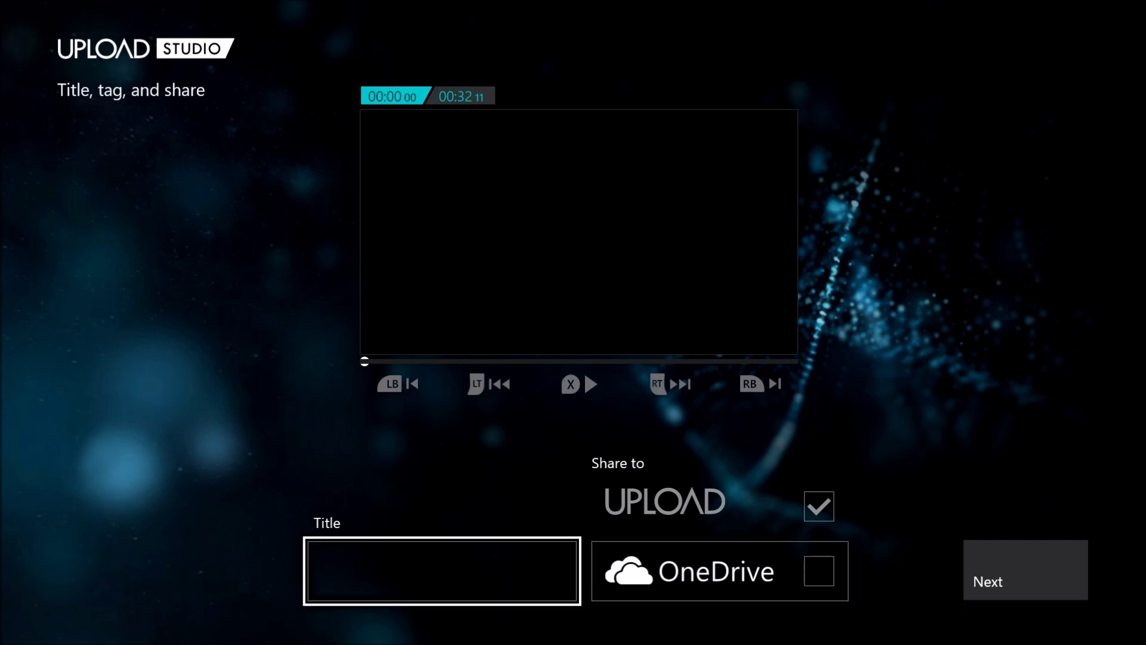
key(Return)
key(Left)
text(h)
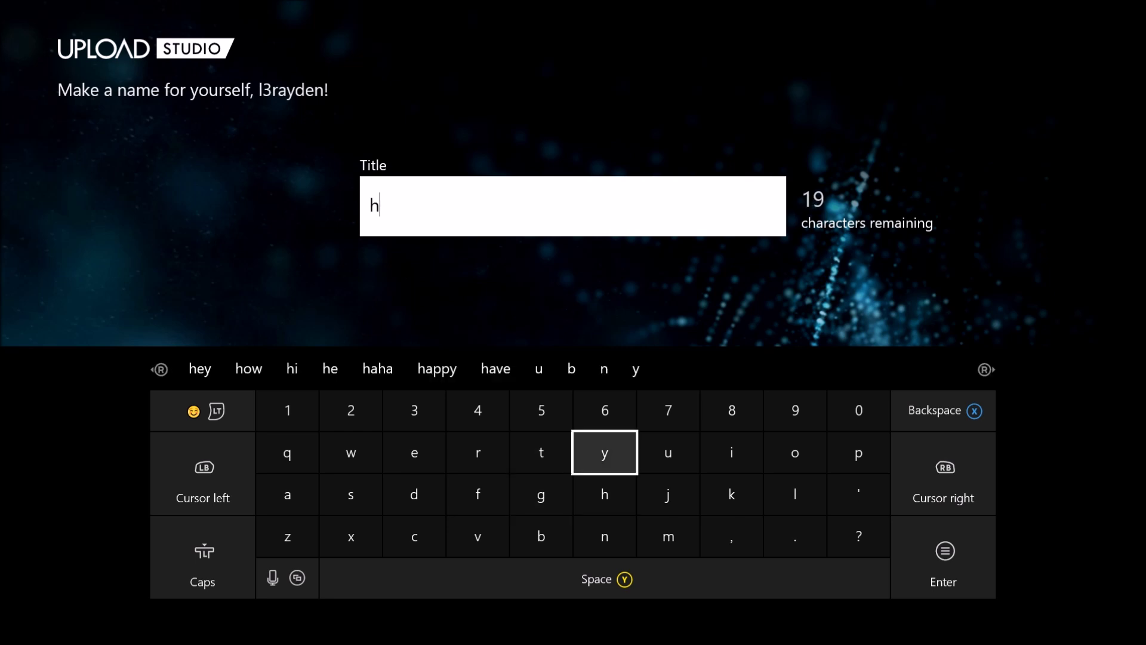
text(i)
key(Escape)
key(Right)
key(Right)
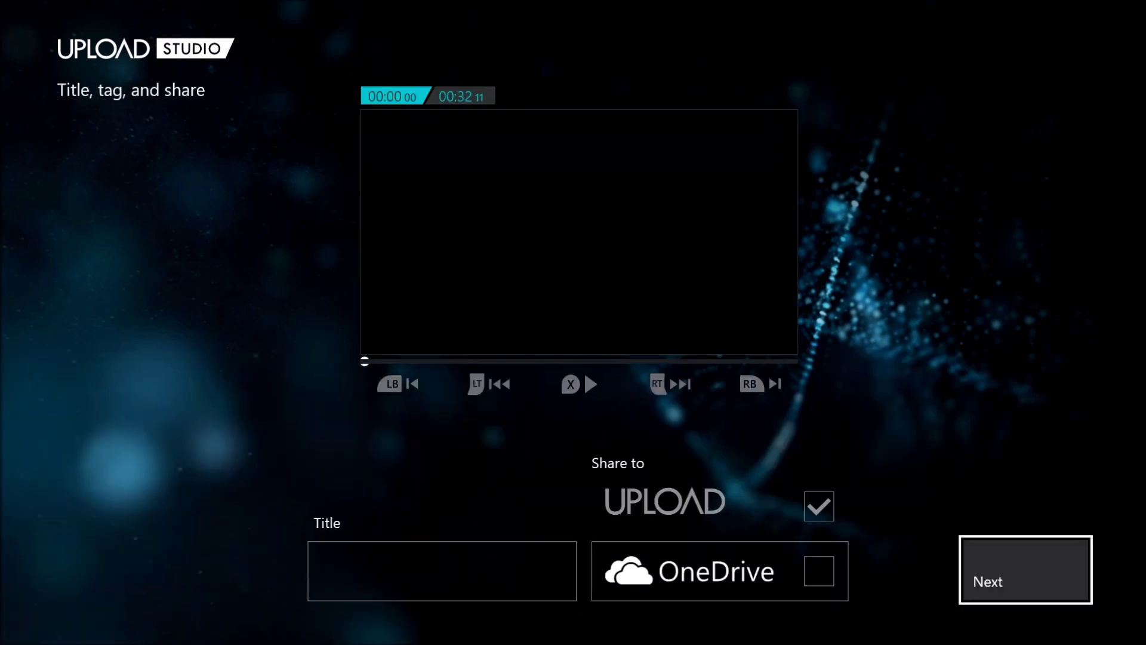
key(Return)
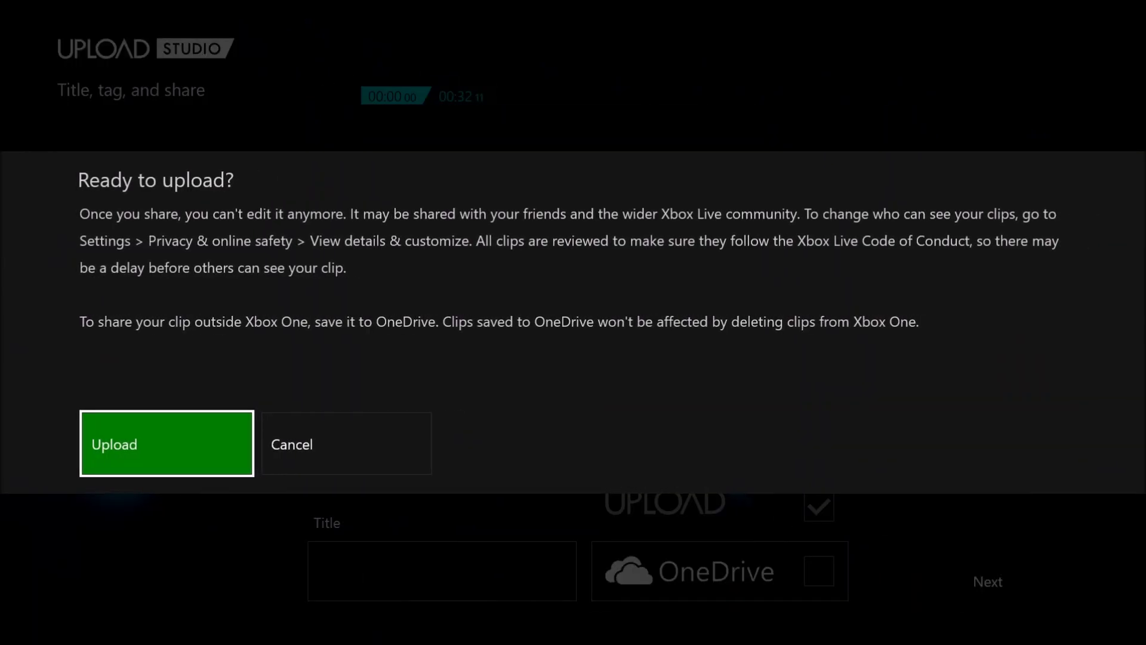
Confirm the upload, keep it rendering when prompted to cancel, and bring up the Guide.
key(Return)
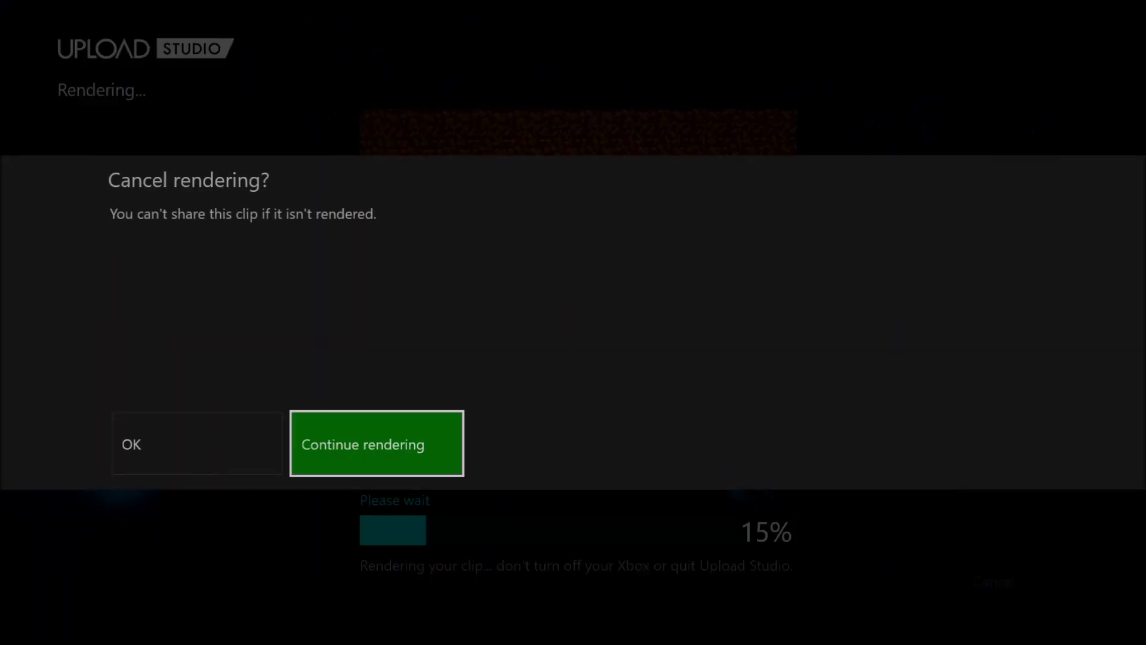
key(Left)
key(Return)
key(Return)
key(Return)
key(super)
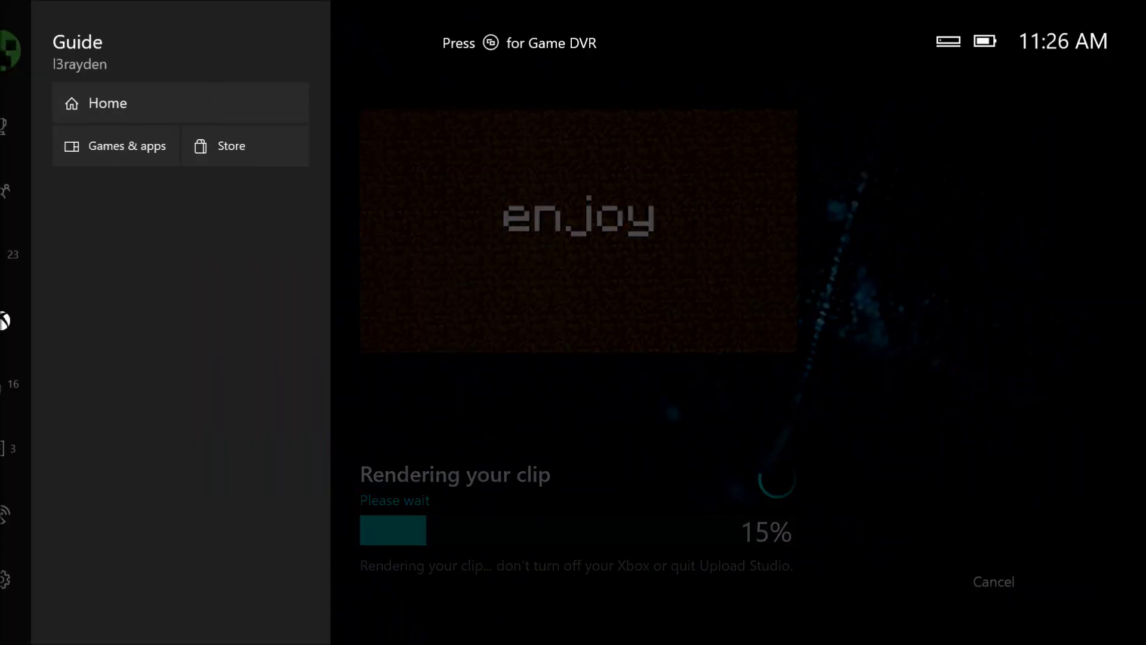
Go Home from the Guide and launch YouTube from the pinned apps.
key(Up)
key(Down)
key(Right)
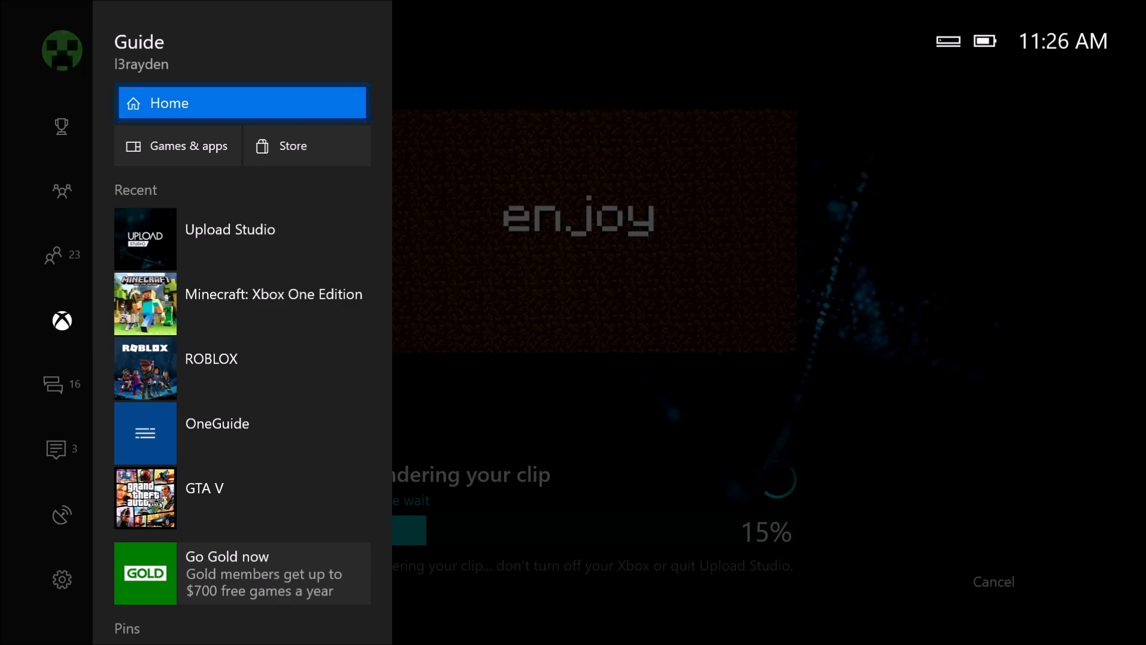
key(Return)
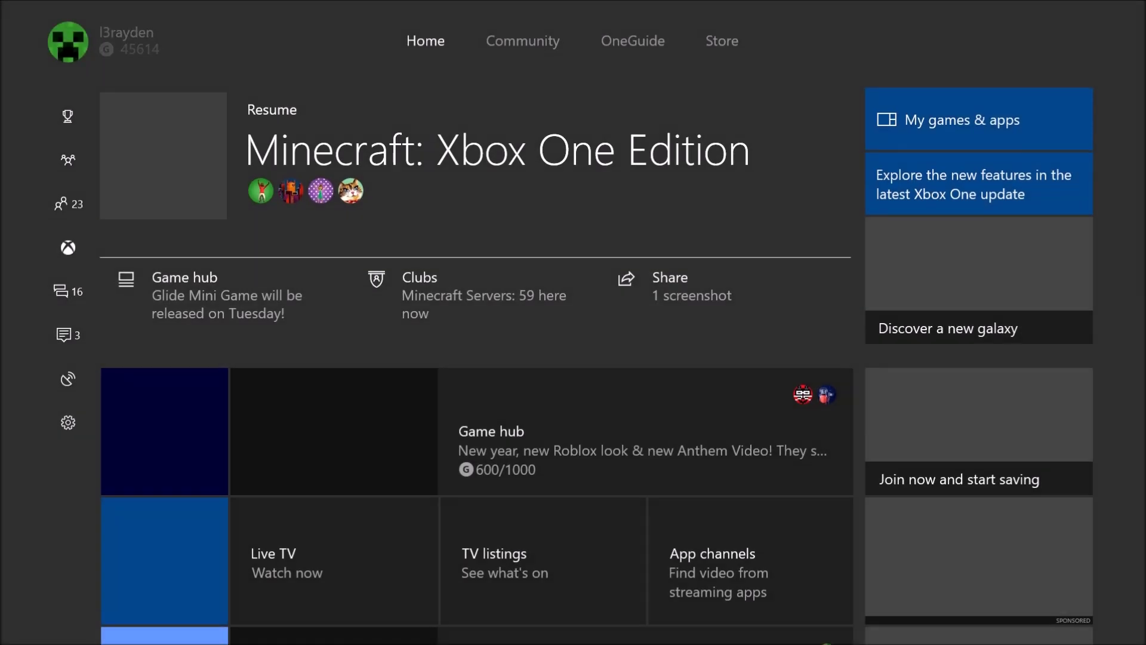
key(Down)
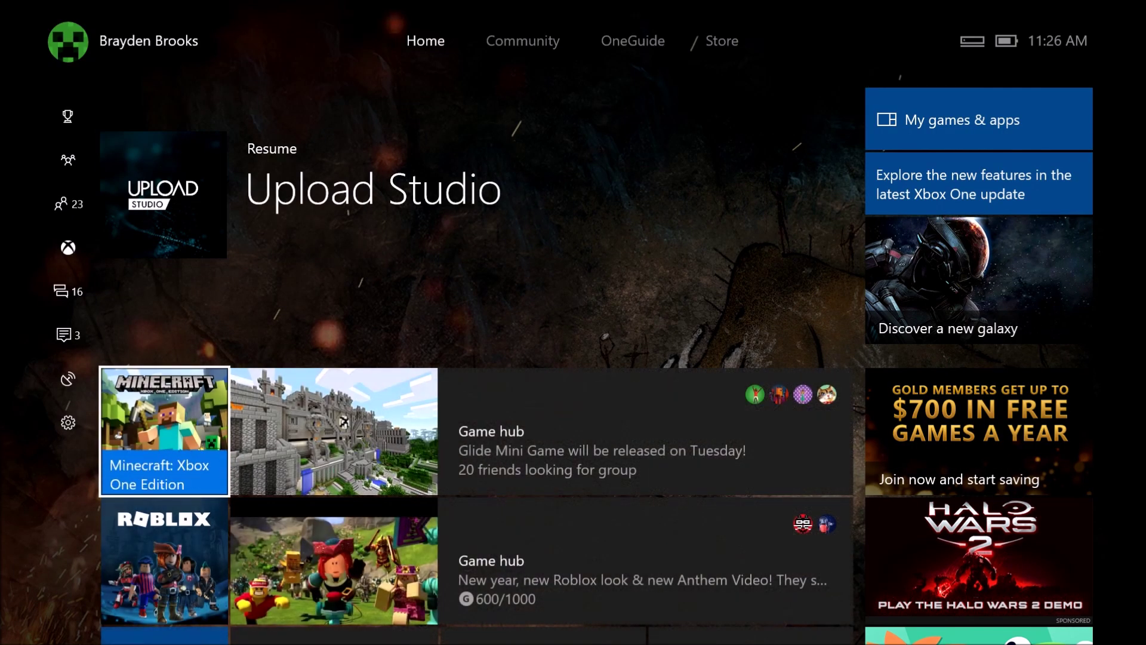
key(Down)
key(Down)
key(Down)
key(Down)
key(Down)
key(Down)
key(Down)
key(Right)
key(Right)
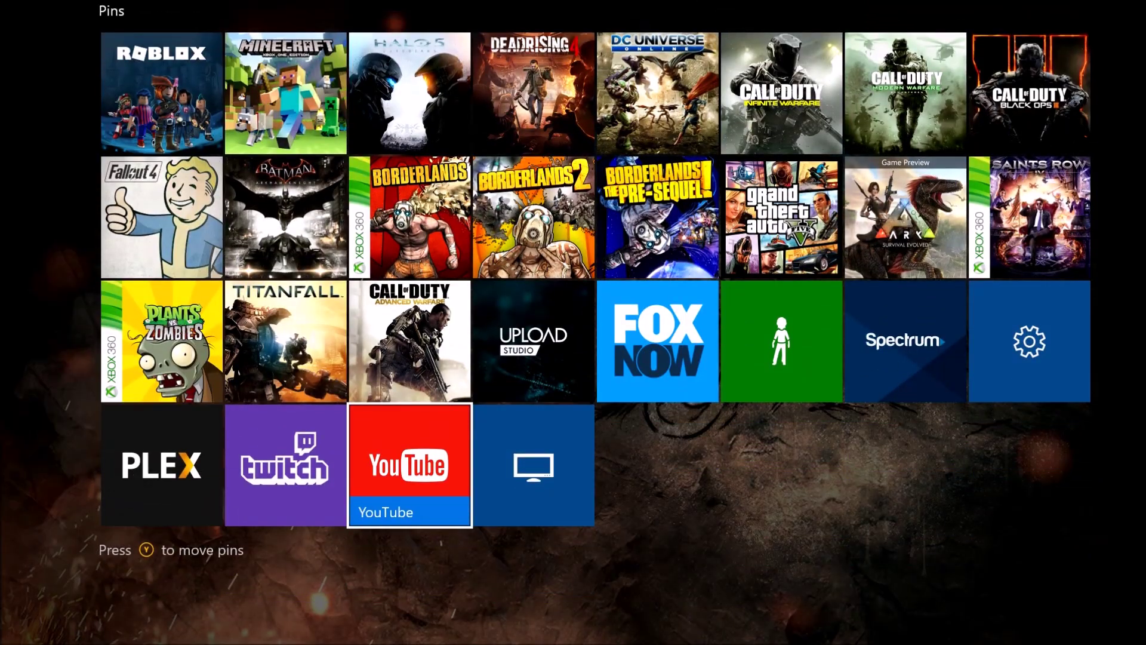
key(Return)
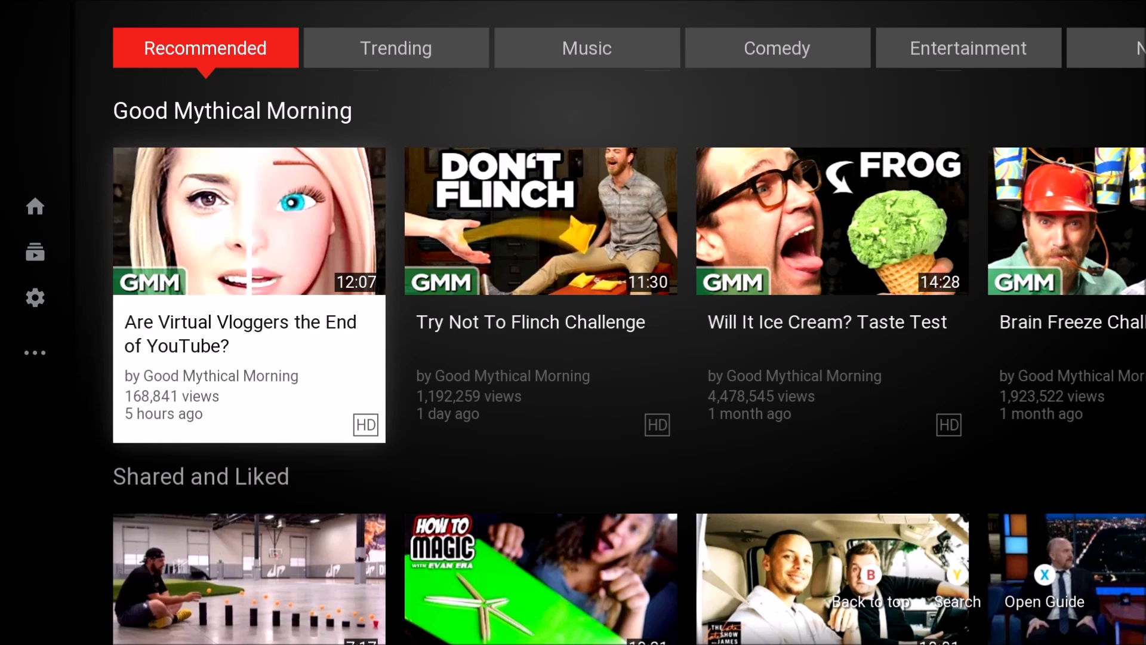
key(Right)
Start a YouTube upload of the 1:06 clip named Video and select its Title field.
key(Left)
key(Down)
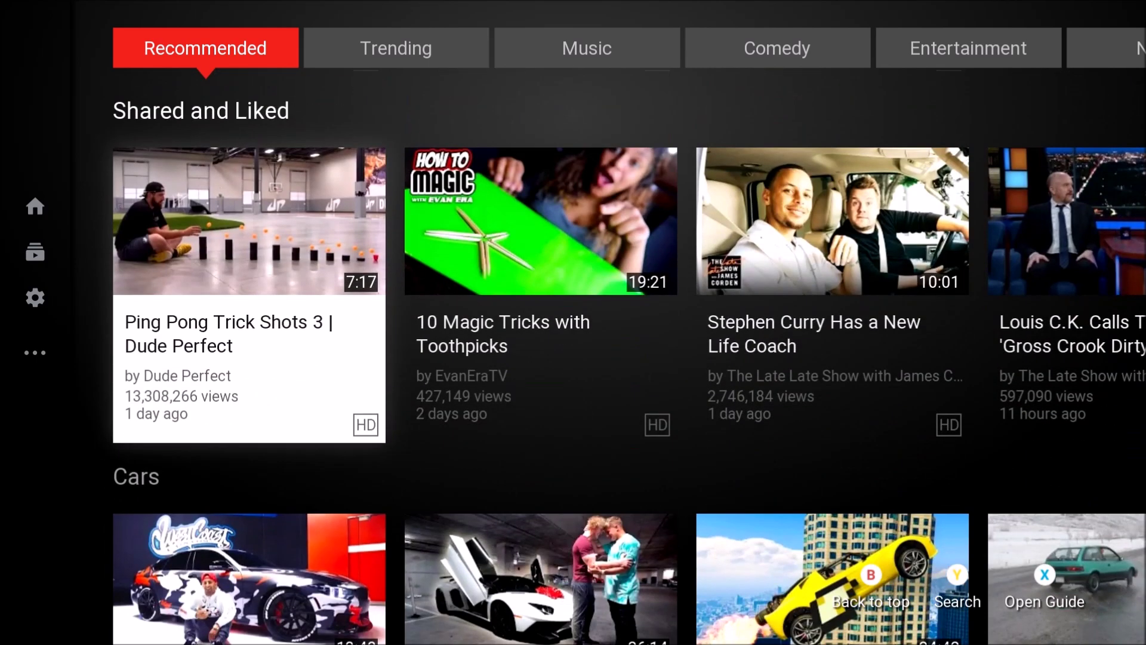
key(Up)
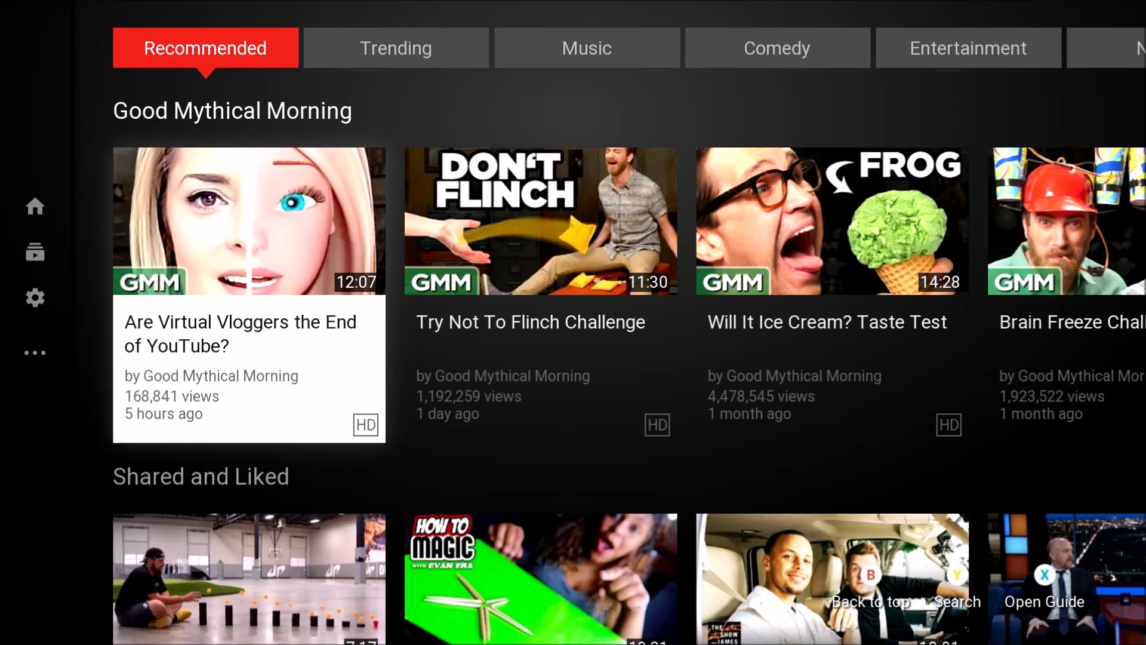
key(Left)
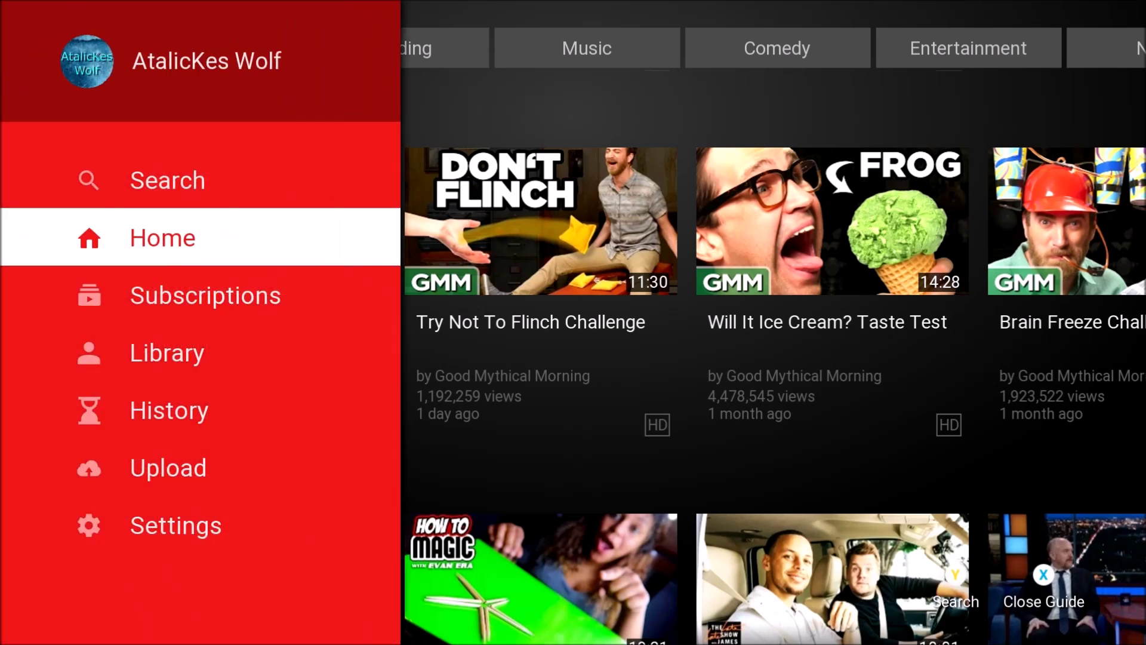
key(Down)
key(Down)
key(Down)
key(Down)
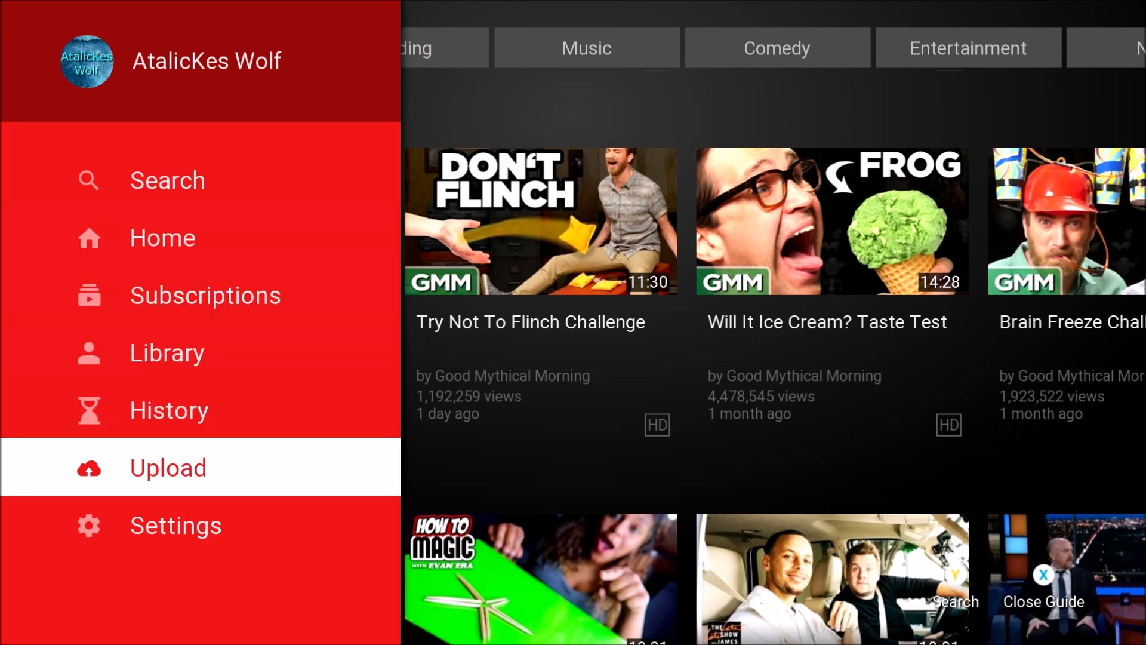
key(Return)
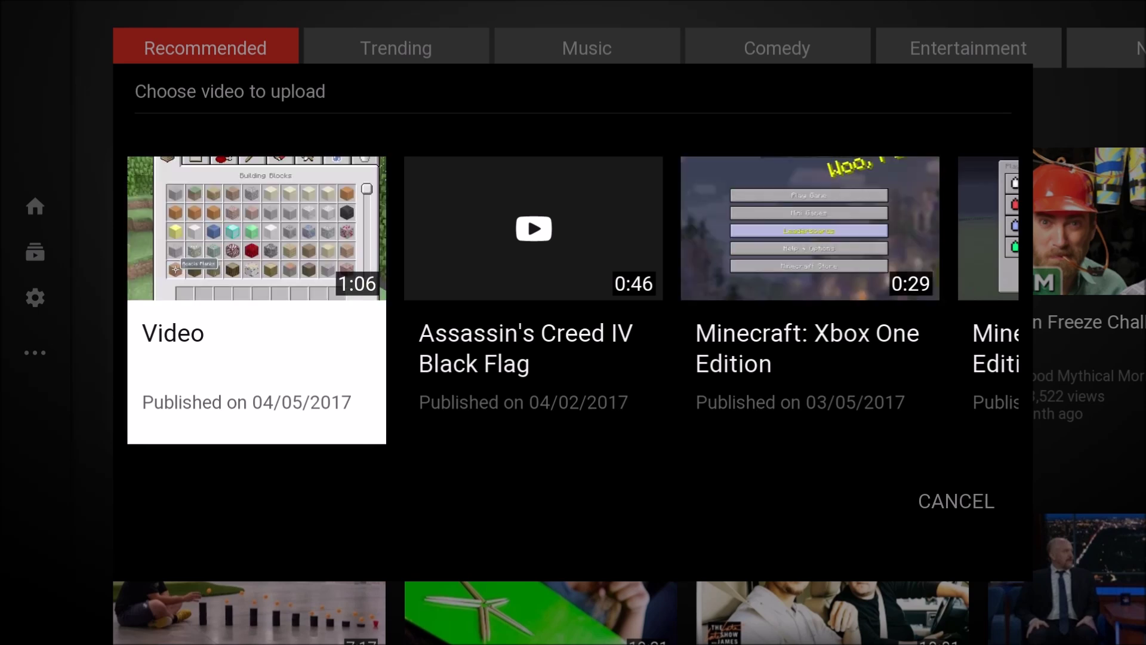
key(Return)
key(Return)
Spell the upload title 'Welcome' on the on-screen keyboard.
key(Down)
key(Right)
key(Right)
key(Right)
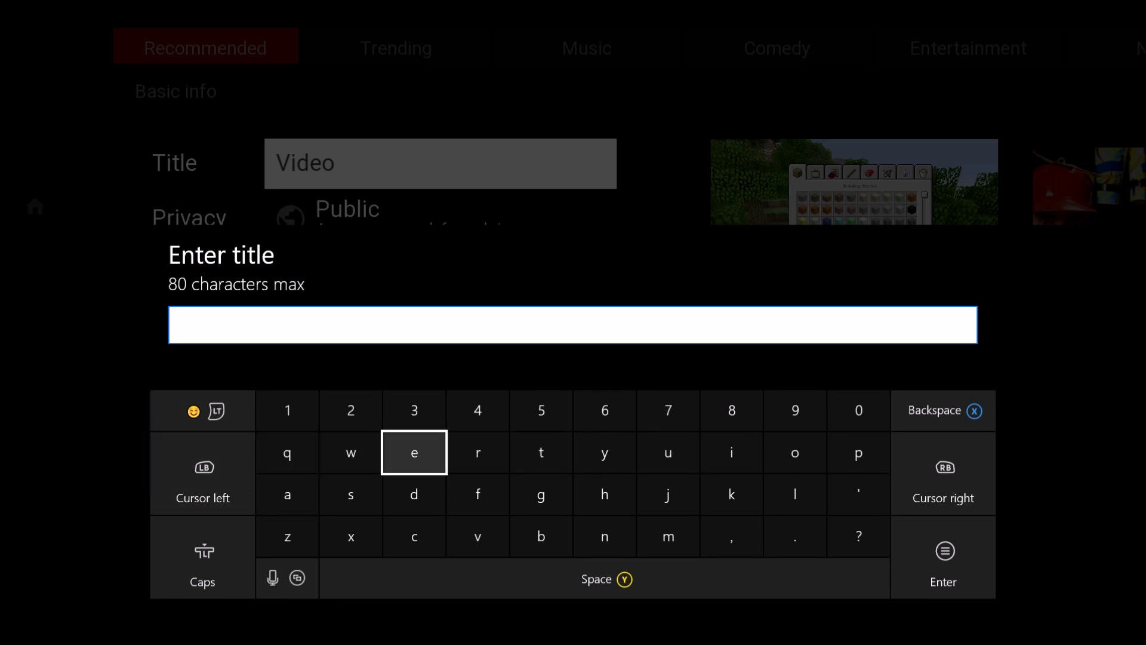
key(Right)
key(Right)
key(Right)
key(Caps_Lock)
key(Left)
key(Left)
key(Left)
key(Left)
key(Return)
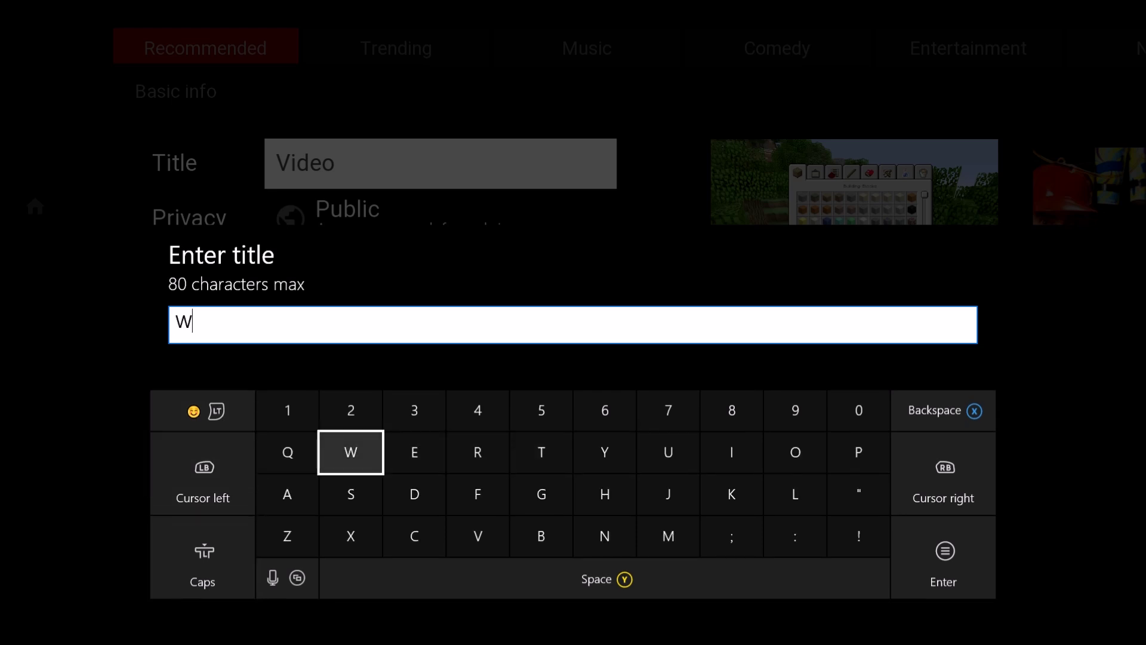
key(Right)
key(Return)
key(Down)
key(Right)
key(Right)
key(Right)
key(Right)
key(Right)
key(Right)
key(Return)
key(Left)
key(Left)
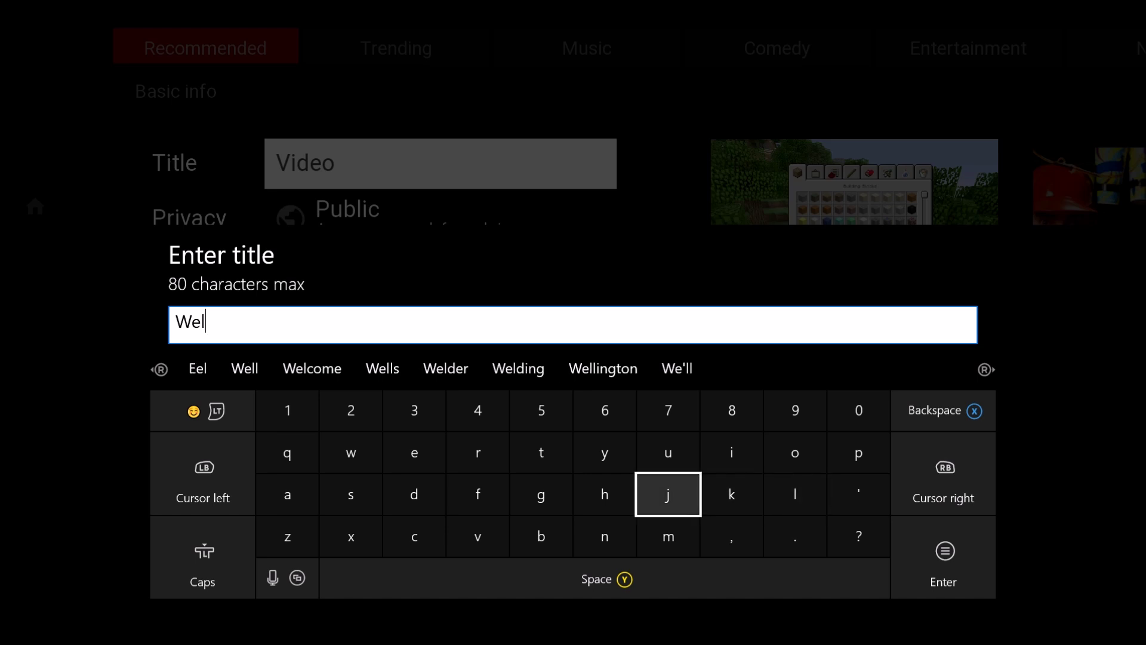
key(Left)
key(Left)
key(Left)
key(Left)
key(Down)
key(Return)
key(Up)
key(Up)
key(Right)
key(Right)
key(Right)
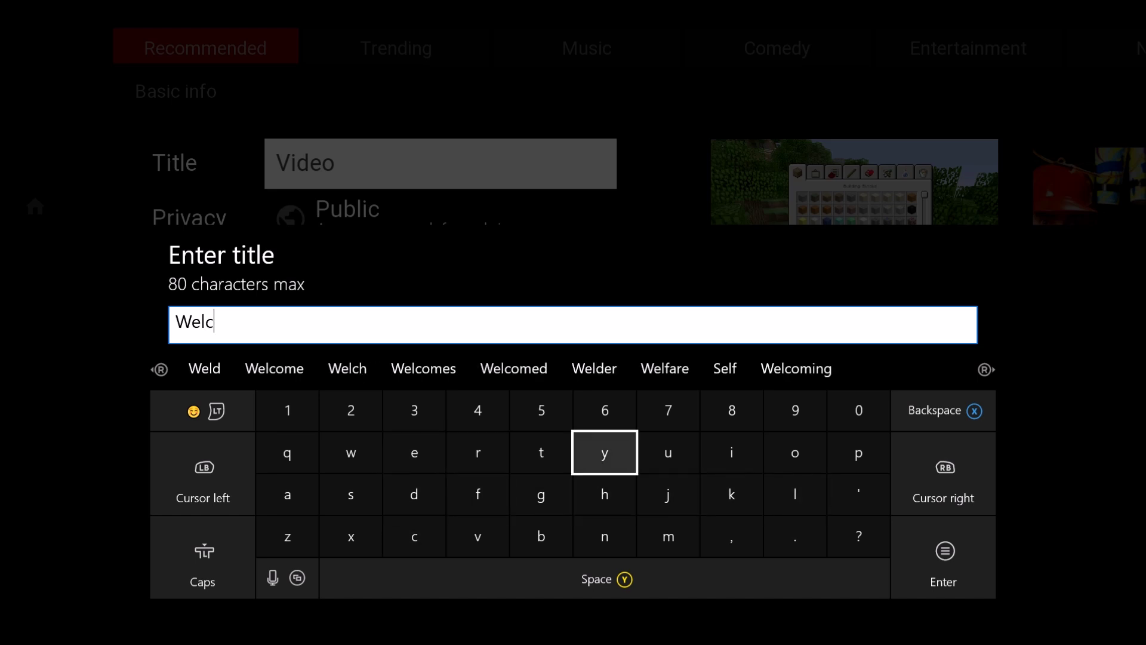
key(Right)
key(Right)
key(Right)
key(Return)
key(Left)
key(Left)
key(Left)
key(Down)
key(Down)
key(Right)
key(Return)
key(Up)
key(Up)
key(Left)
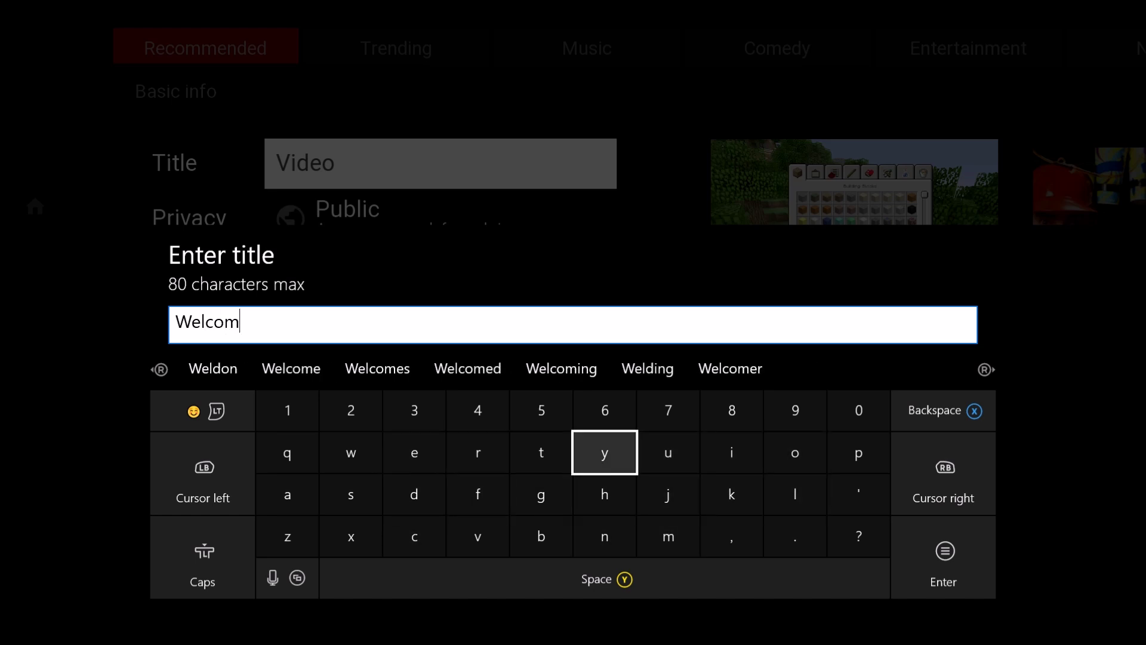
key(Left)
key(Left)
key(Left)
Review the upload's privacy options, keeping it Public.
key(Return)
key(Escape)
key(Down)
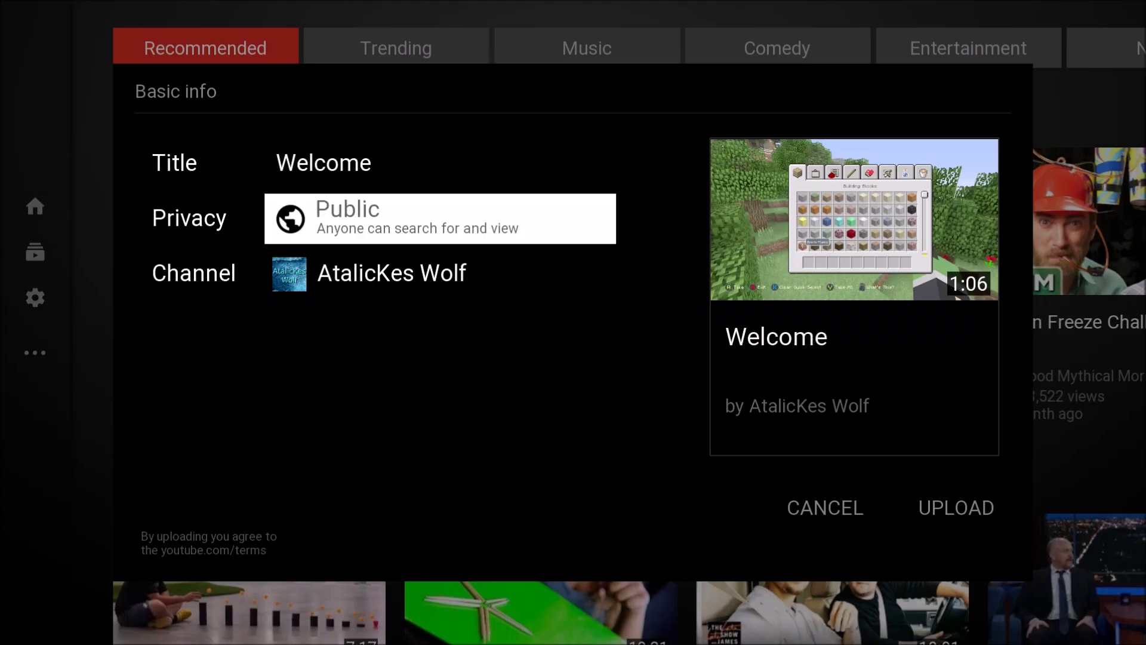
key(Down)
key(Up)
key(Return)
key(Down)
key(Down)
key(Up)
key(Up)
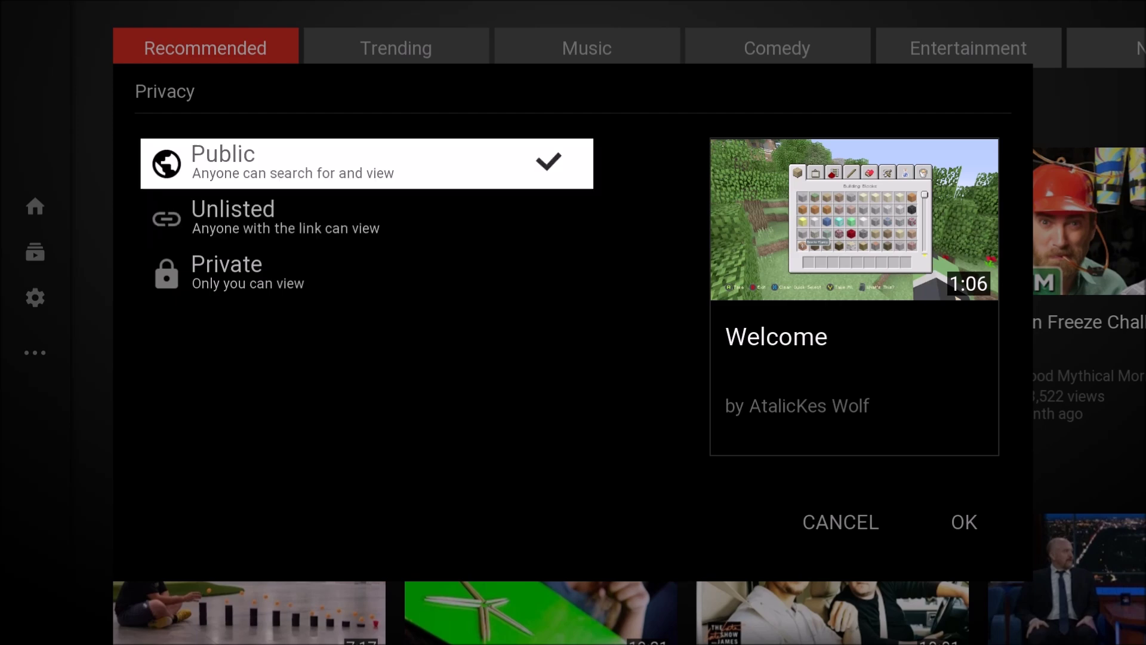
key(Down)
key(Down)
Close the upload form and open the Xbox Guide to leave YouTube.
key(Escape)
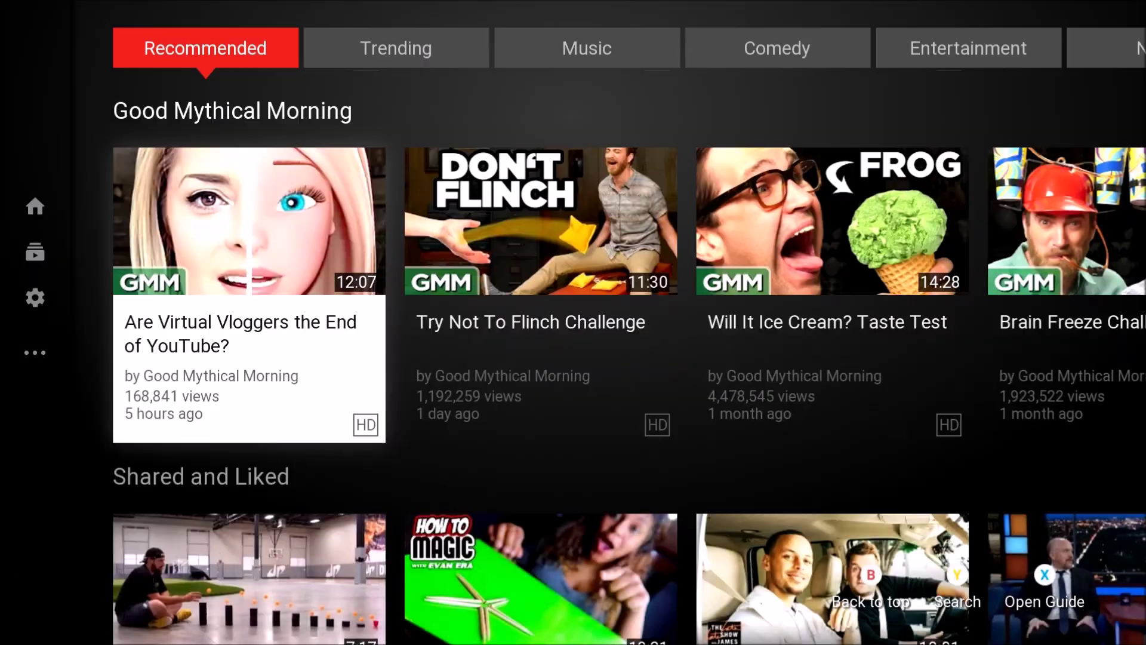
key(super)
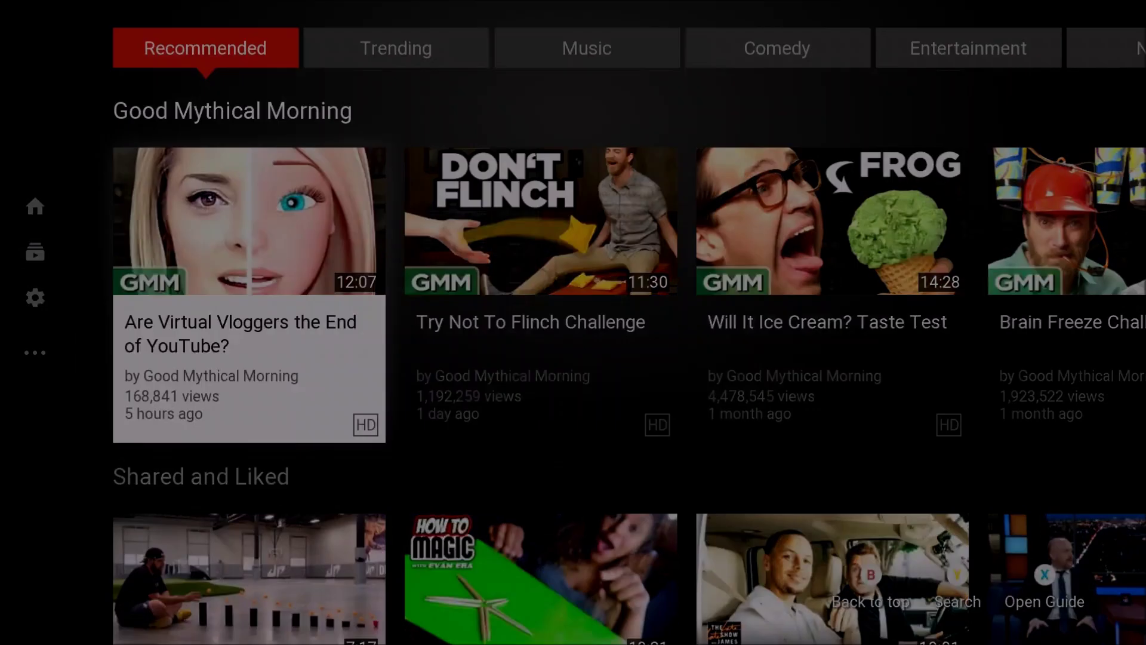